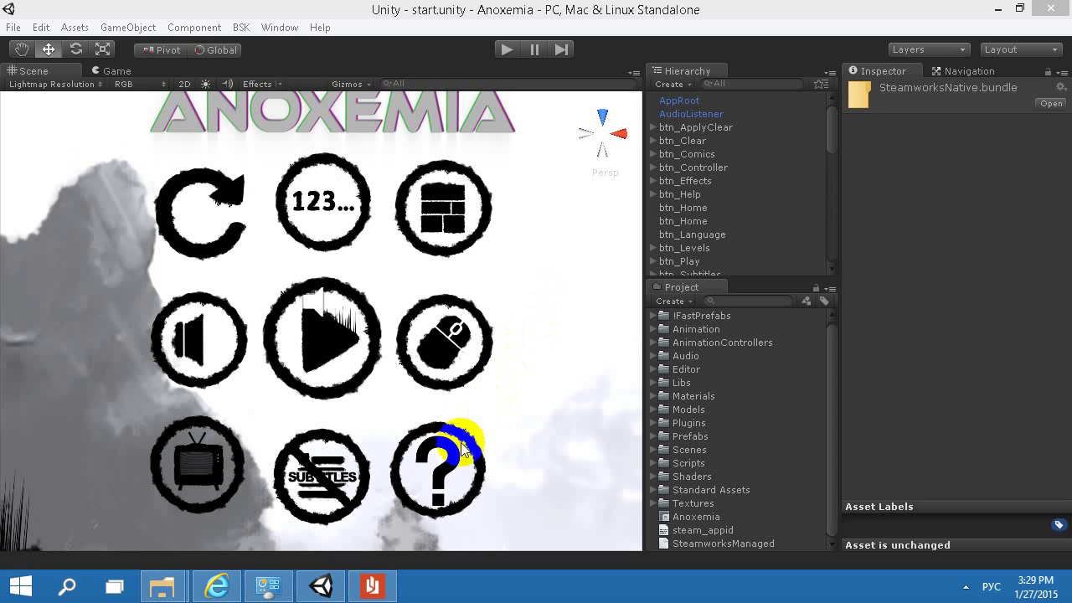
Switch from the Anoxemia scene in Unity to the Steamworks Wrapper PDF guide in Reader
{"action": "left_click", "coordinate": [374, 587]}
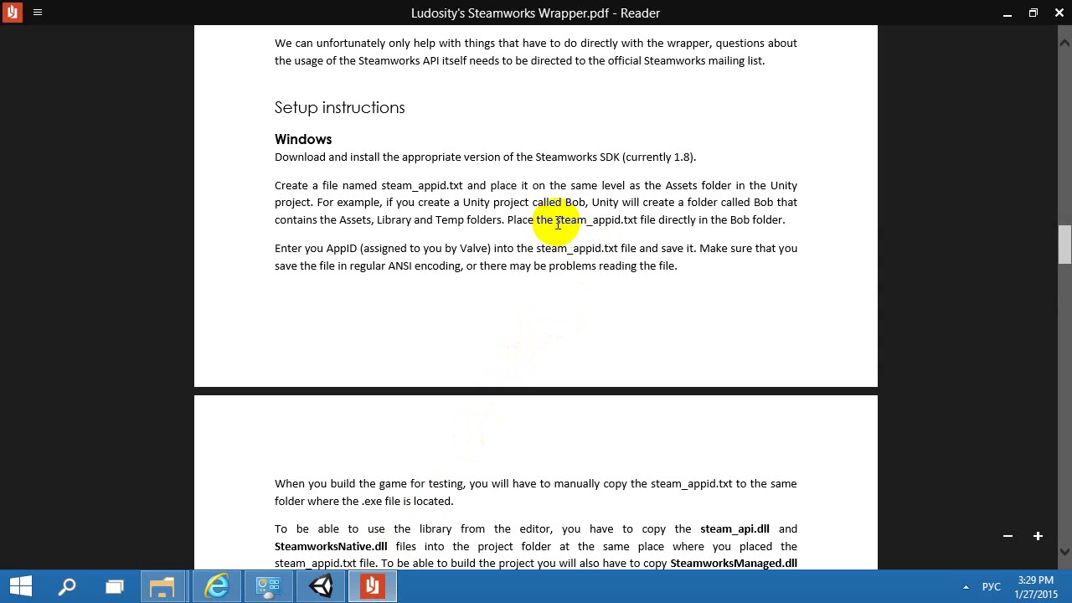
Select the Steamworks SDK download and version text in the guide's Windows setup section
{"action": "left_click_drag", "start_coordinate": [289, 156], "coordinate": [691, 159]}
{"action": "left_click", "coordinate": [679, 175]}
{"action": "left_click", "coordinate": [682, 167]}
{"action": "left_click", "coordinate": [691, 163]}
{"action": "left_click", "coordinate": [683, 176]}
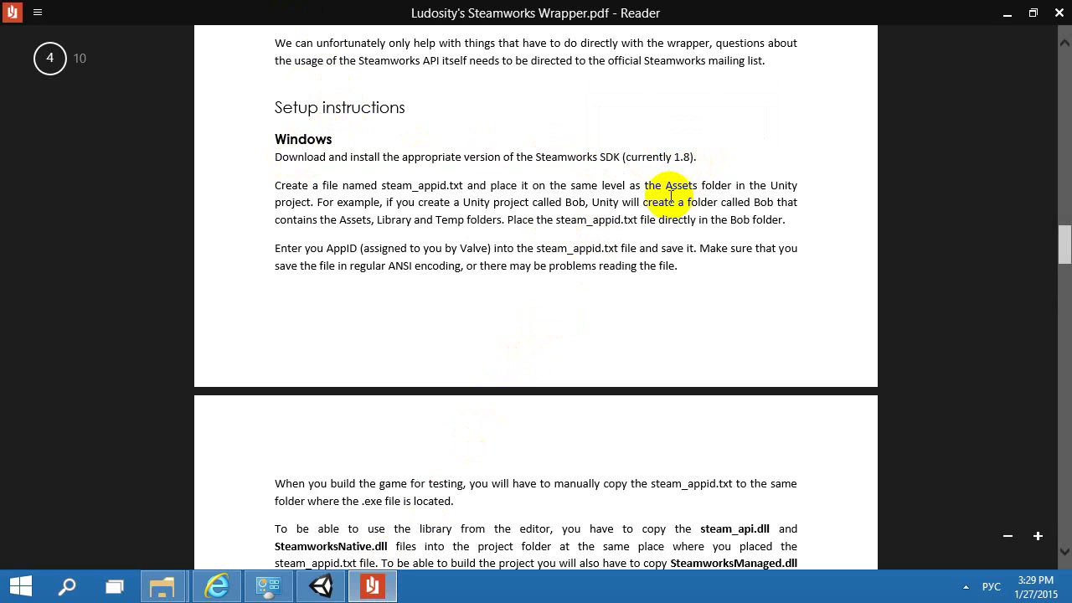
Scroll to the Mac setup steps for SDK 1.26a and steam_appid.txt, then return to Unity
{"action": "scroll", "coordinate": [670, 197], "scroll_direction": "down", "scroll_amount": 3}
{"action": "scroll", "coordinate": [672, 196], "scroll_direction": "down", "scroll_amount": 6}
{"action": "scroll", "coordinate": [668, 199], "scroll_direction": "up", "scroll_amount": 3}
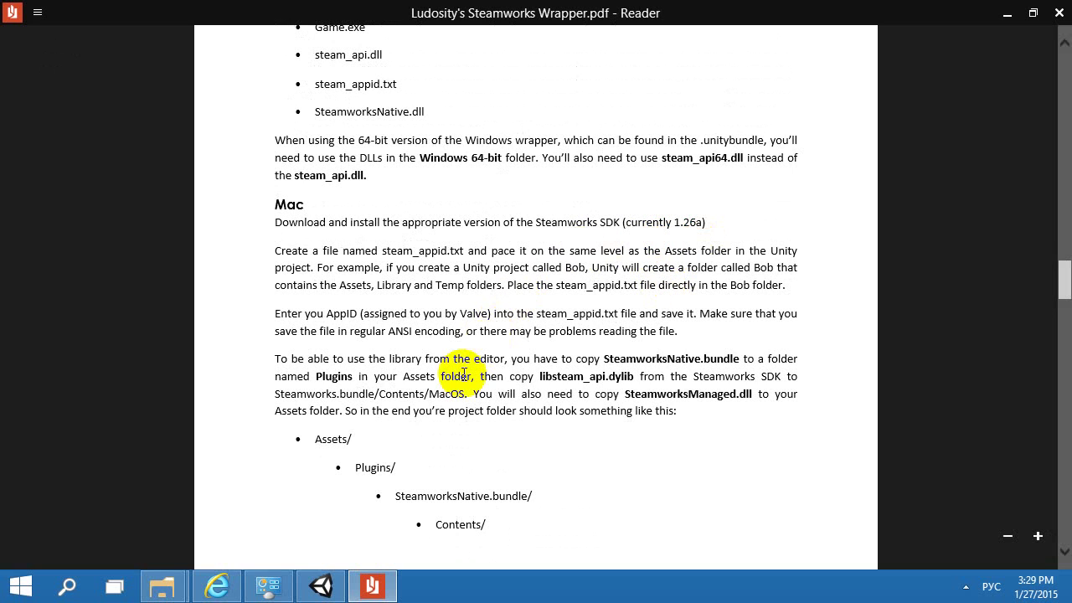
{"action": "left_click", "coordinate": [323, 585]}
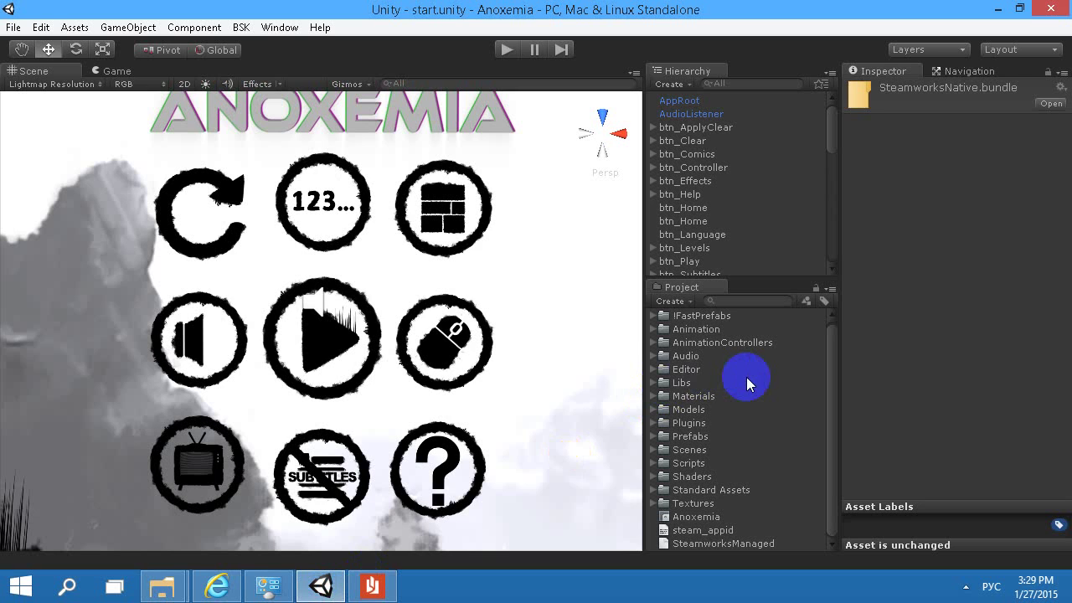
Bring the Plugins folder window forward and inspect the Mac plugins folder's files
{"action": "mouse_move", "coordinate": [168, 589]}
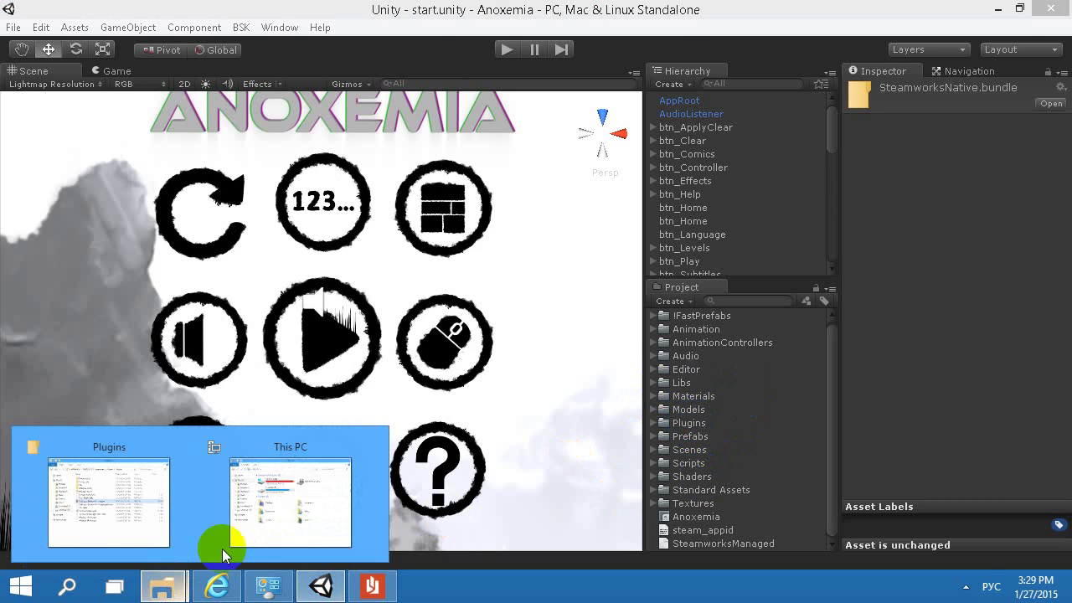
{"action": "left_click", "coordinate": [100, 490]}
{"action": "left_click_drag", "start_coordinate": [621, 60], "coordinate": [386, 59]}
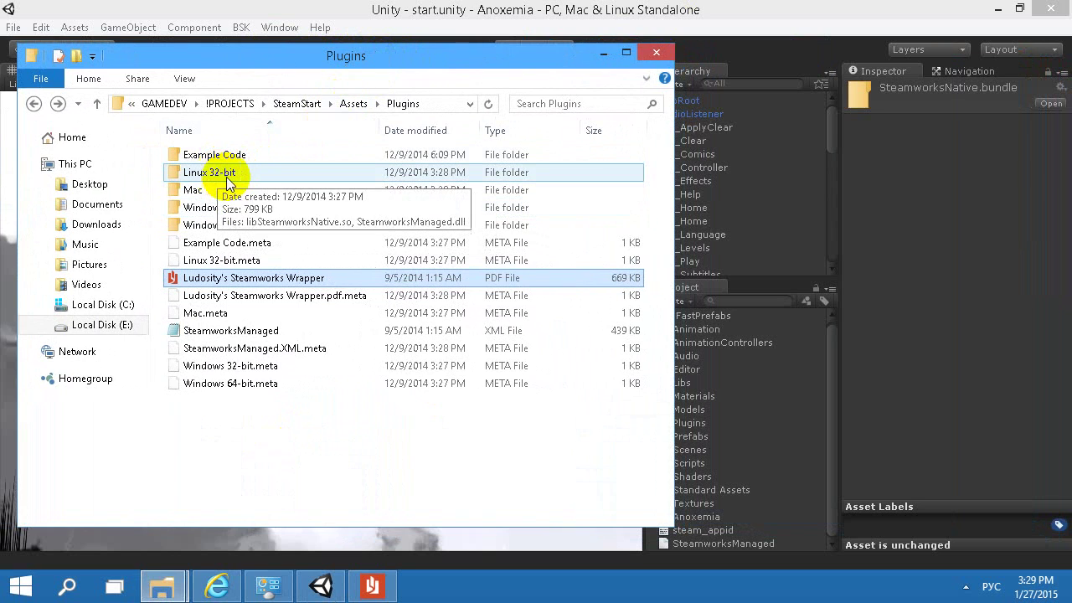
{"action": "double_click", "coordinate": [202, 195]}
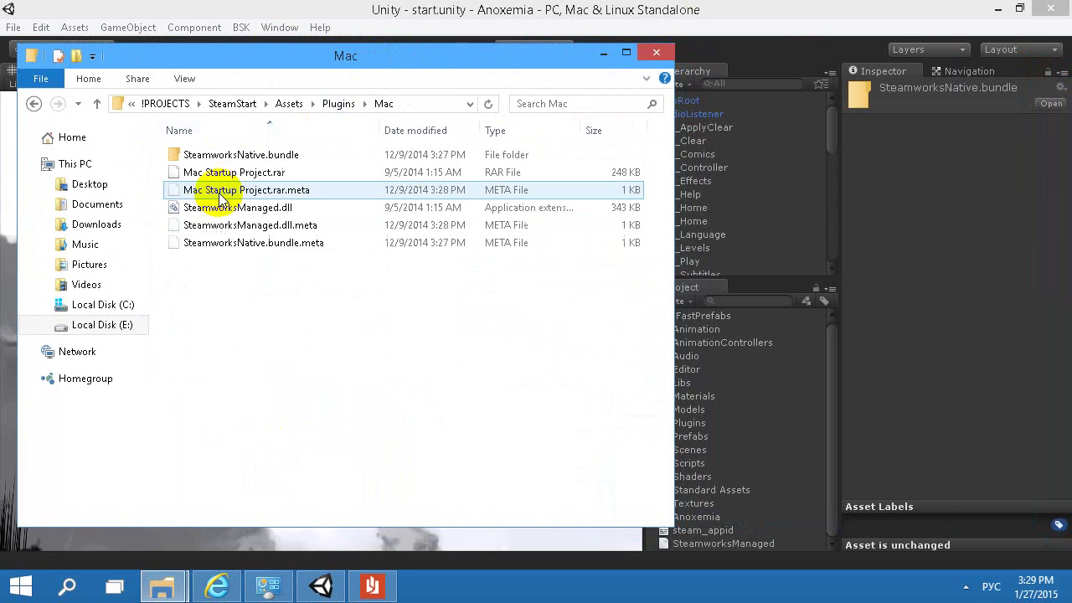
{"action": "left_click", "coordinate": [252, 208]}
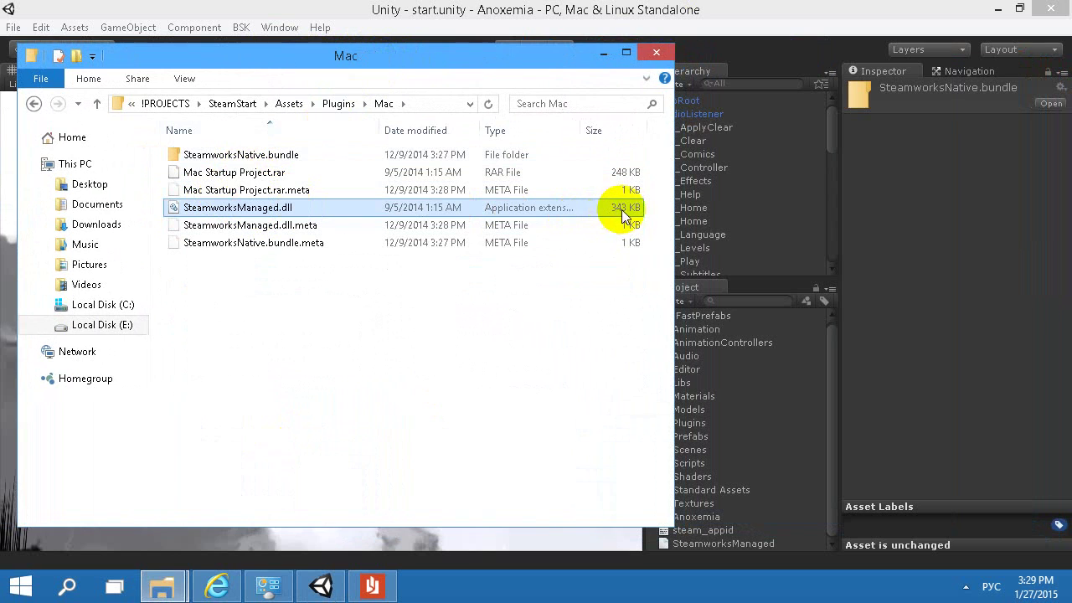
{"action": "left_click", "coordinate": [427, 191], "text": "ctrl"}
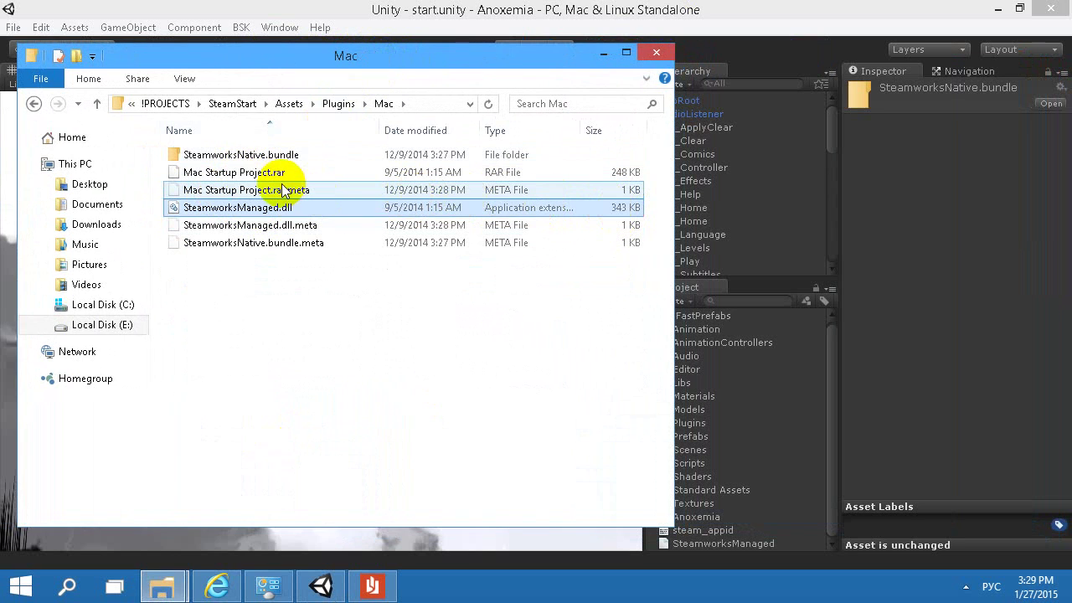
Go back to Plugins, open the Windows 32-bit folder's Steamworks DLLs, then minimize the window
{"action": "left_click", "coordinate": [33, 103]}
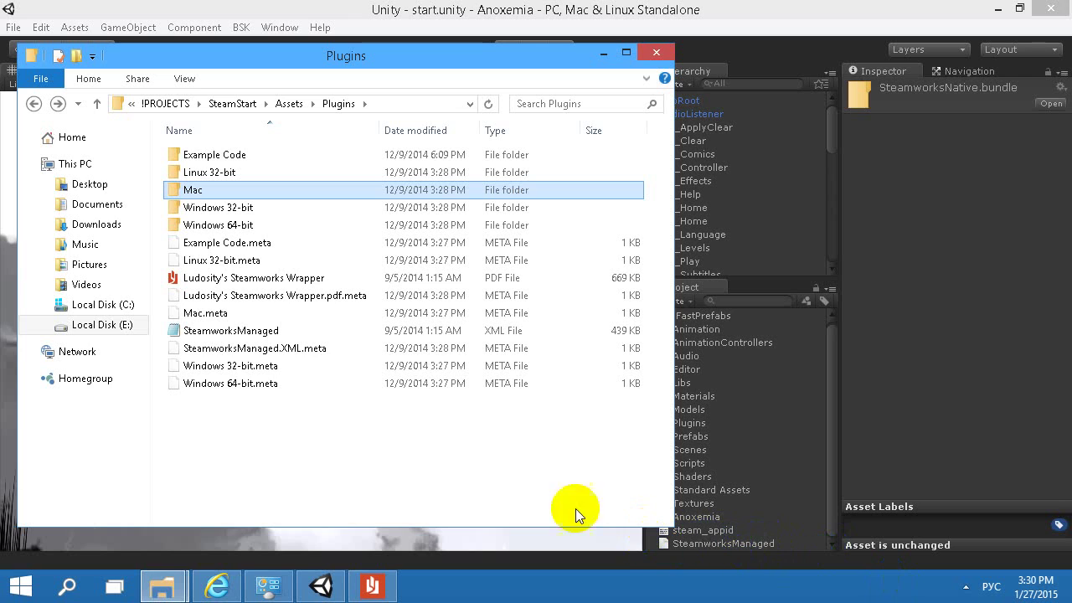
{"action": "left_click", "coordinate": [268, 226], "text": "ctrl"}
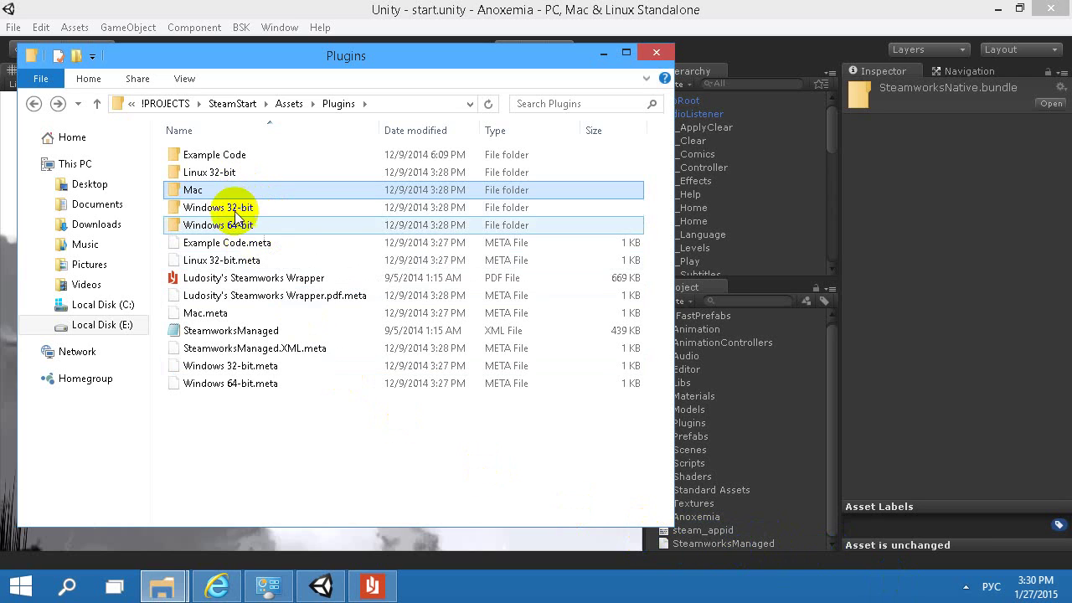
{"action": "double_click", "coordinate": [237, 209]}
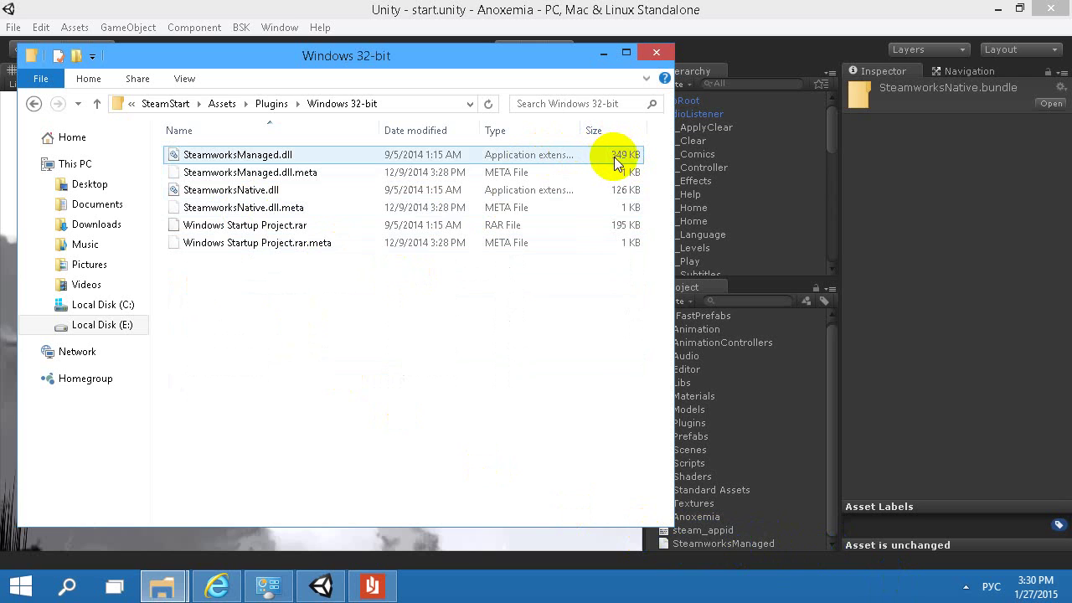
{"action": "left_click", "coordinate": [603, 53]}
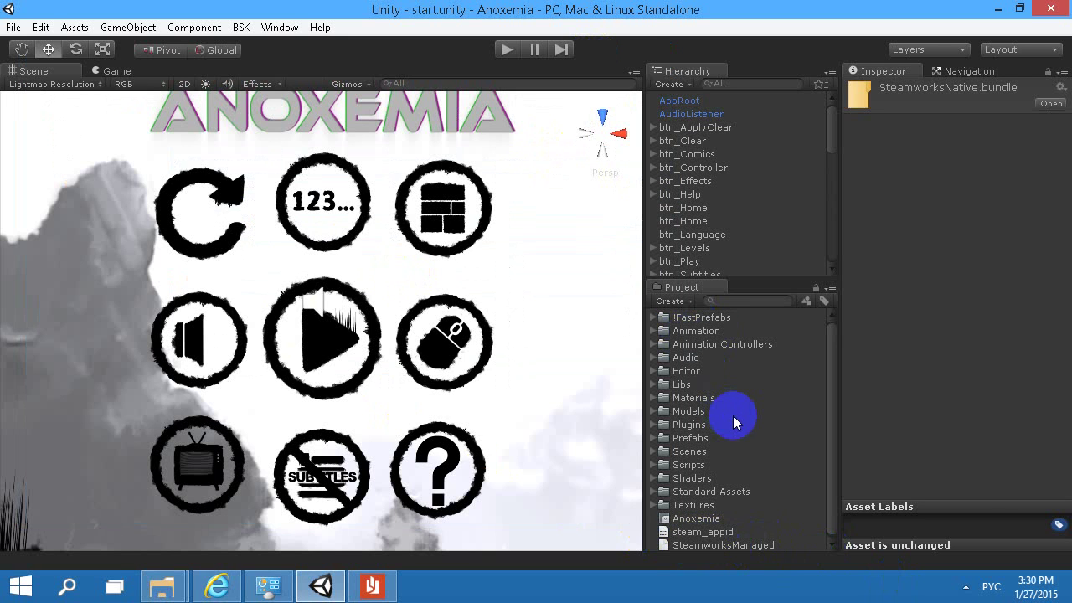
Show the Materials folder in Explorer and go up to the Anoxemia project root
{"action": "left_click", "coordinate": [691, 397]}
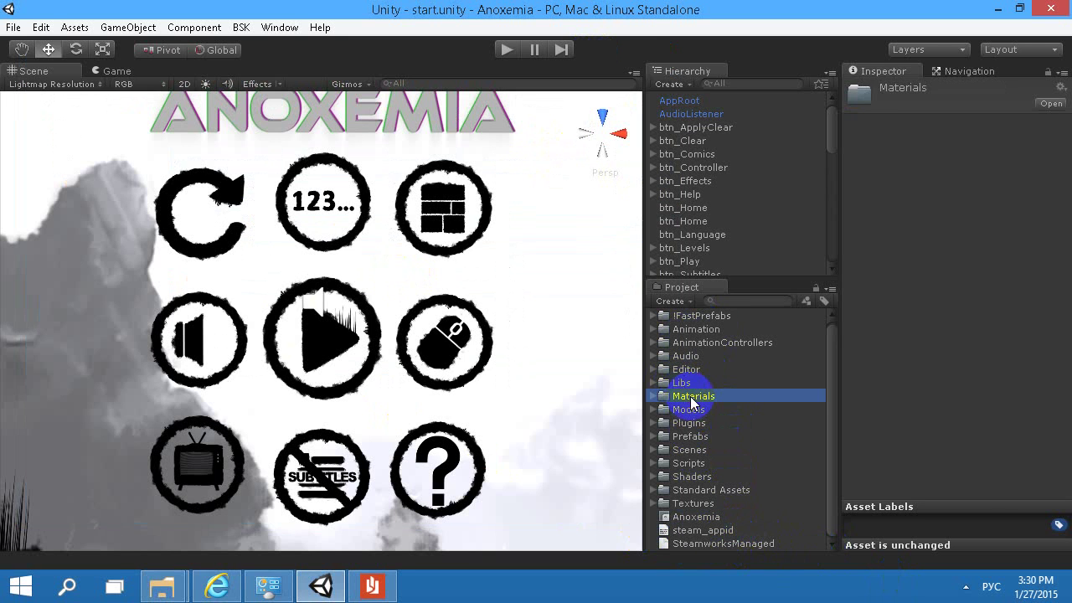
{"action": "right_click", "coordinate": [691, 399]}
{"action": "left_click", "coordinate": [768, 158]}
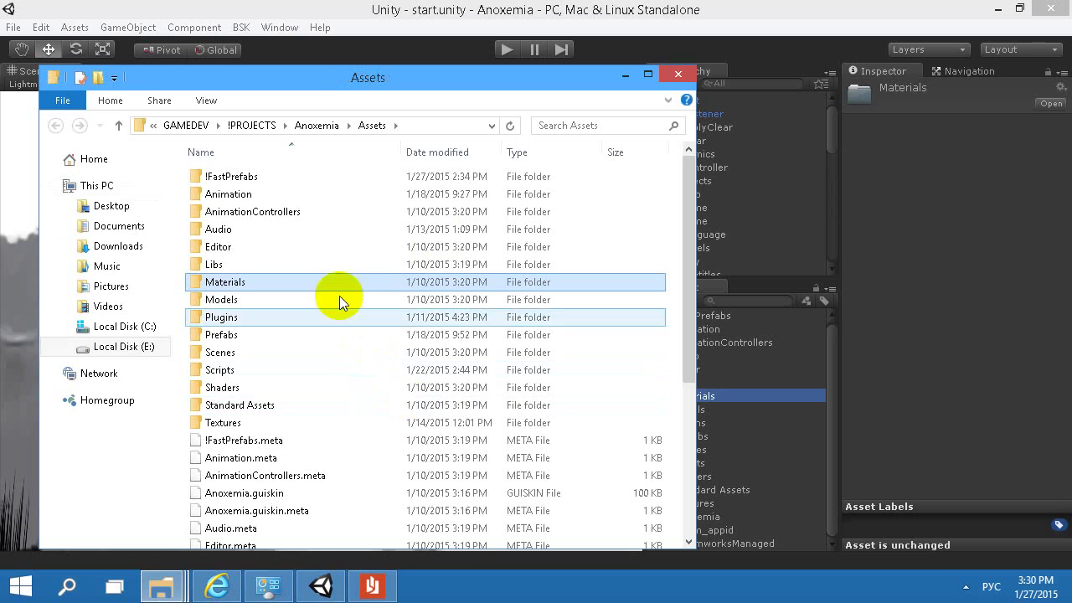
{"action": "left_click", "coordinate": [310, 125]}
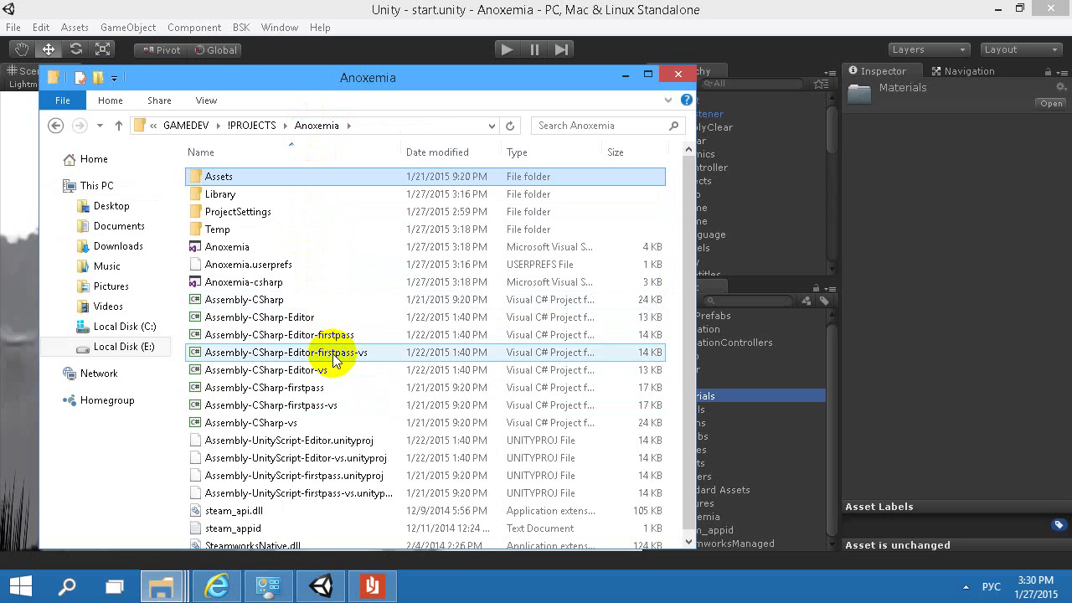
Check steam_appid's contents in Notepad, then select steam_api.dll in the project root
{"action": "double_click", "coordinate": [251, 522]}
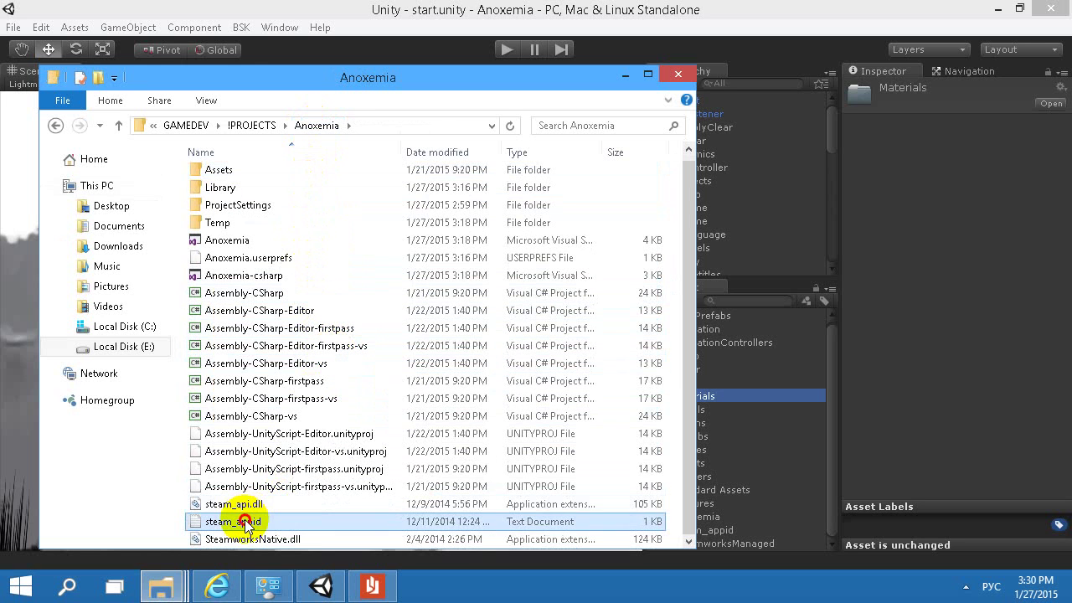
{"action": "left_click", "coordinate": [445, 138]}
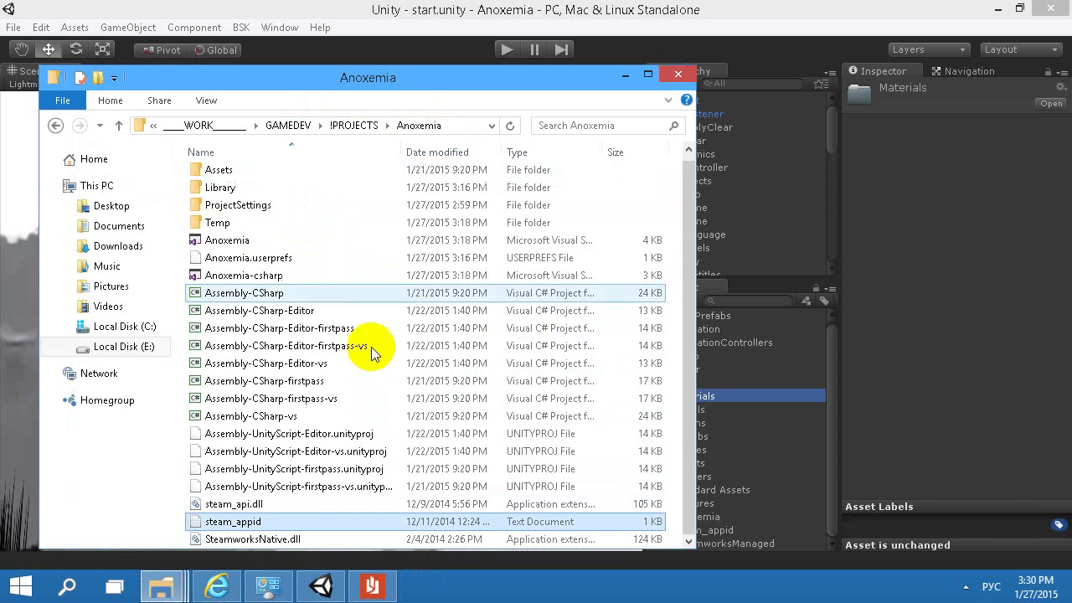
{"action": "left_click", "coordinate": [268, 504], "text": "ctrl"}
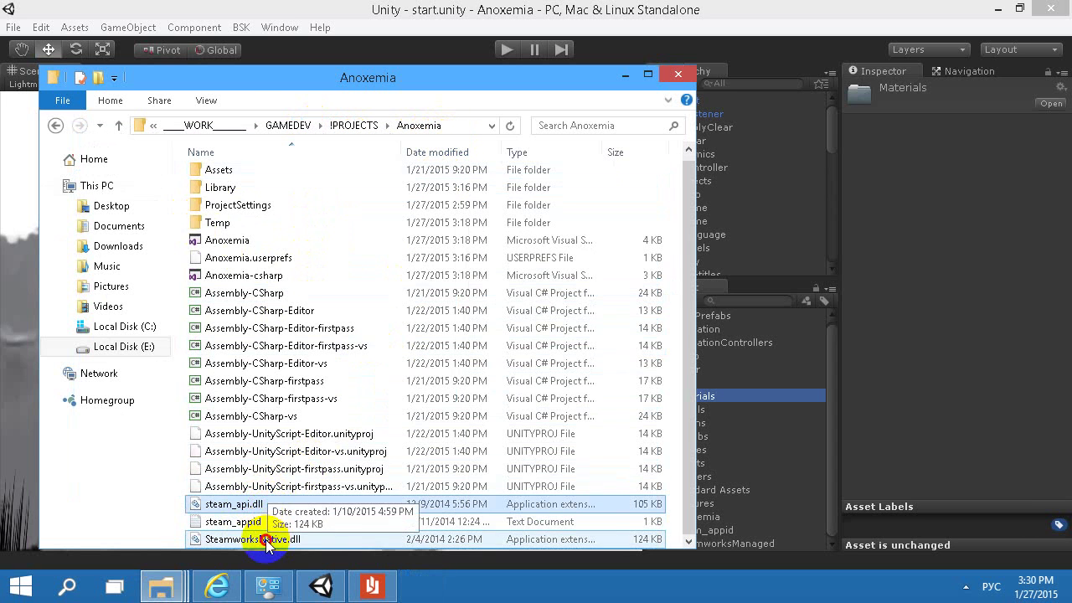
{"action": "left_click", "coordinate": [174, 591]}
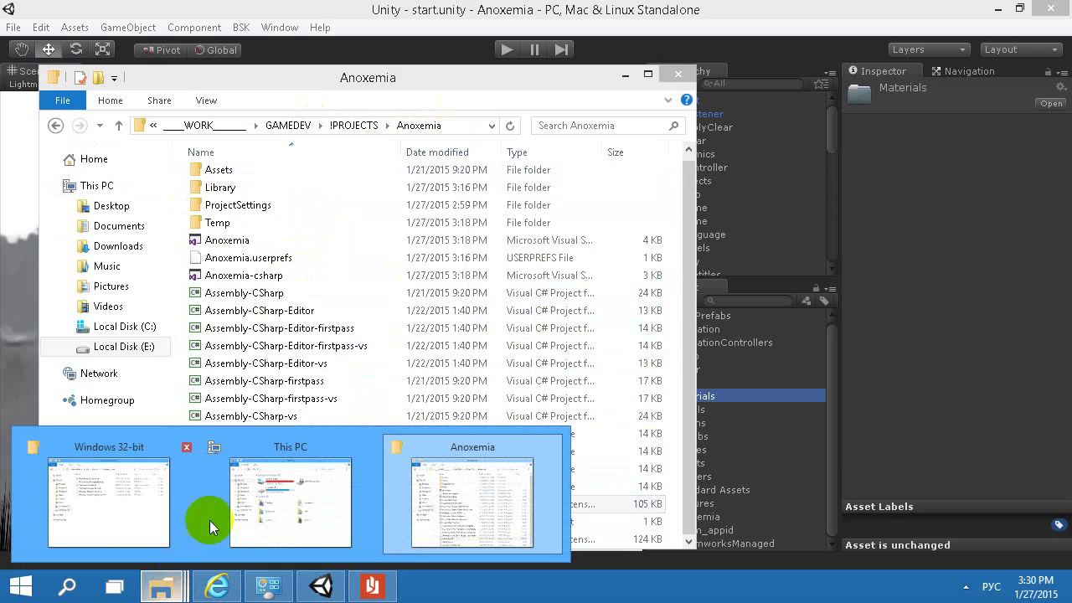
In the This PC window, open Local Disk (E:) and select the sdk folder
{"action": "mouse_move", "coordinate": [310, 498]}
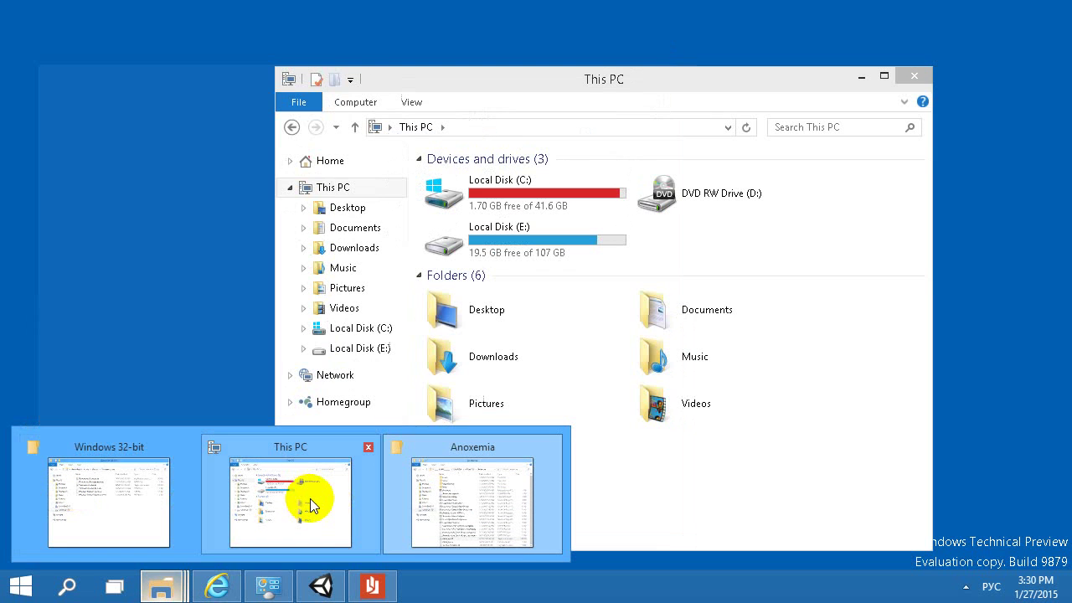
{"action": "left_click", "coordinate": [358, 467]}
{"action": "double_click", "coordinate": [501, 231]}
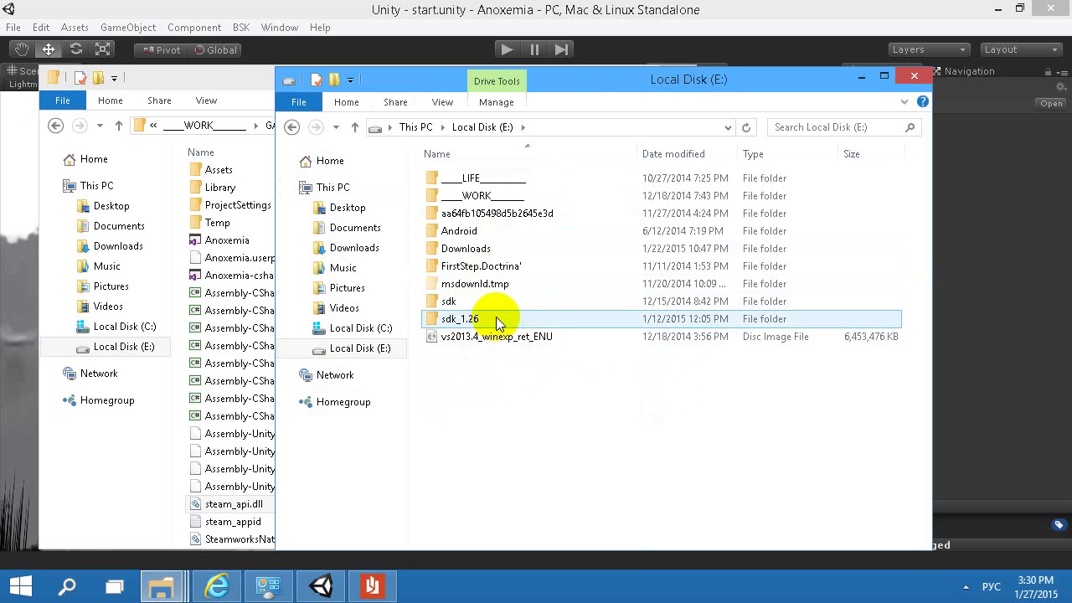
{"action": "left_click", "coordinate": [474, 321]}
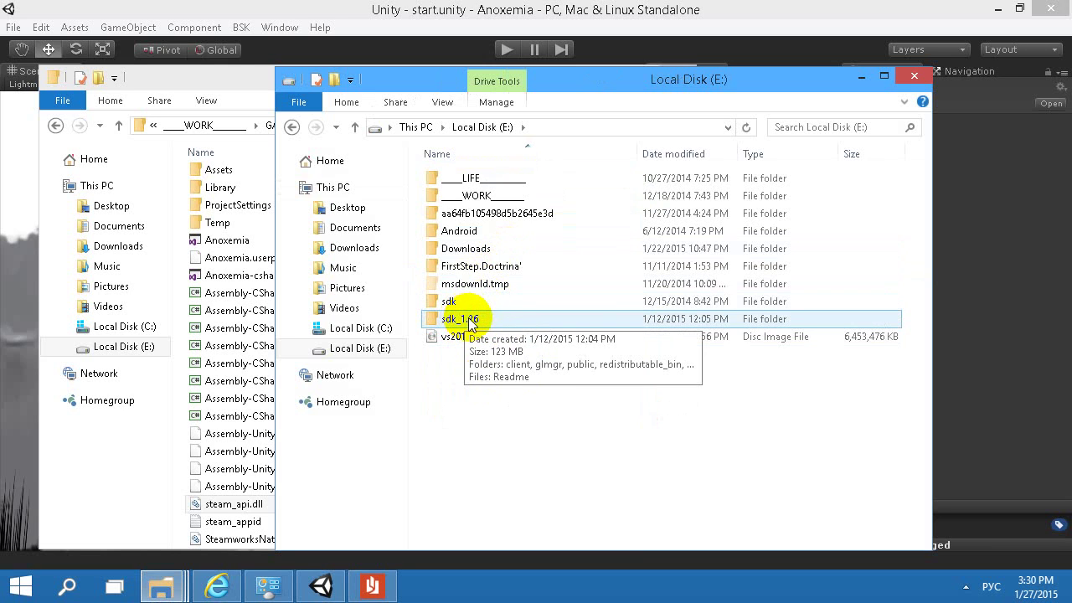
{"action": "left_click", "coordinate": [461, 305]}
{"action": "left_click", "coordinate": [468, 319]}
{"action": "left_click", "coordinate": [466, 308]}
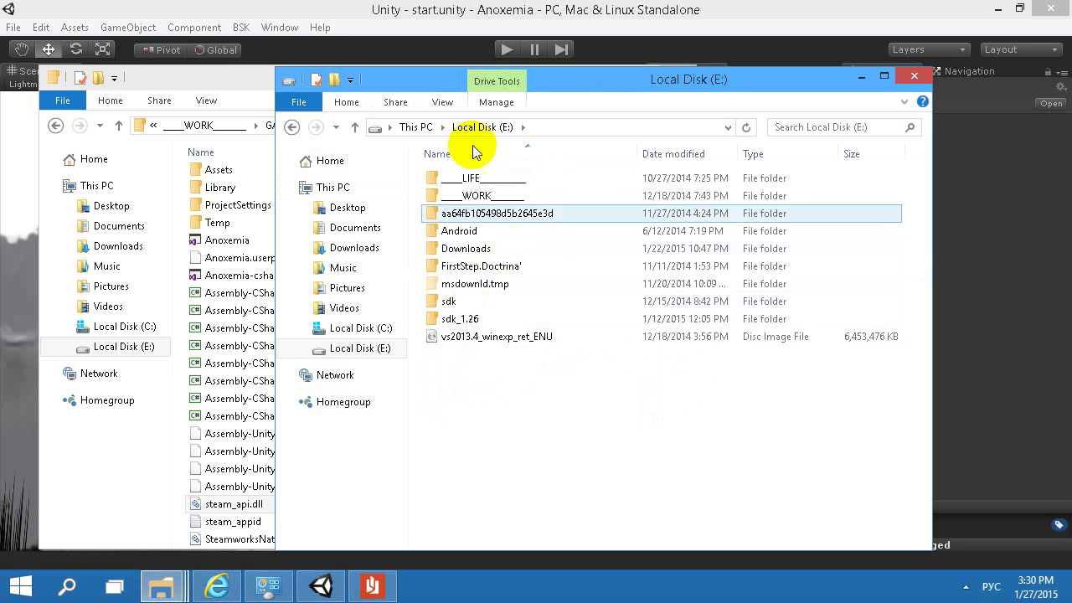
{"action": "left_click_drag", "start_coordinate": [447, 83], "coordinate": [487, 75]}
{"action": "left_click", "coordinate": [551, 293]}
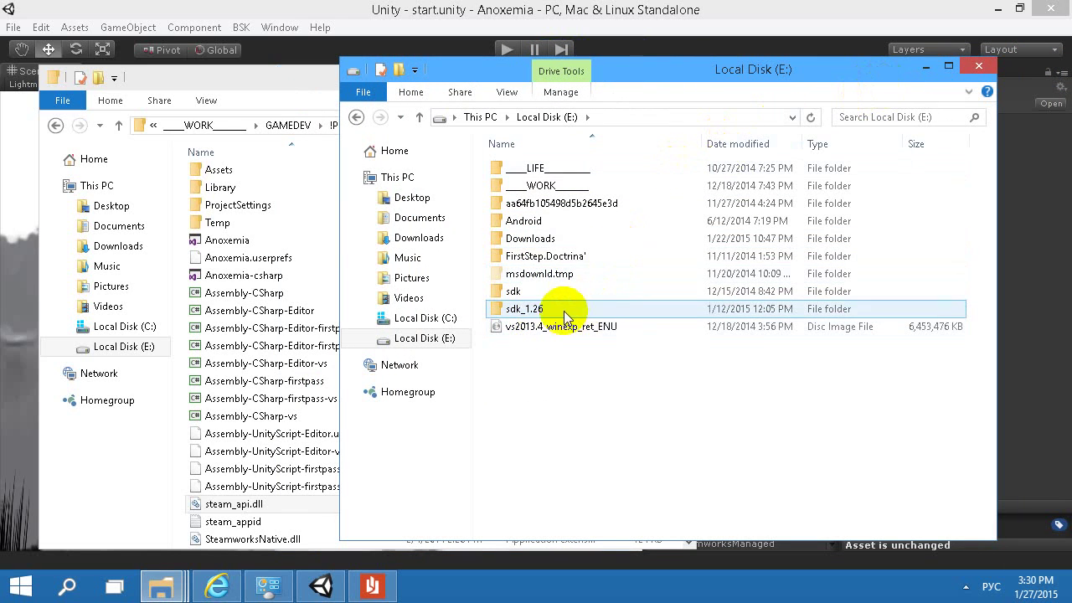
Open sdk_1.26 > redistributable_bin > osx32 to list the Mac .dylib libraries
{"action": "double_click", "coordinate": [528, 310]}
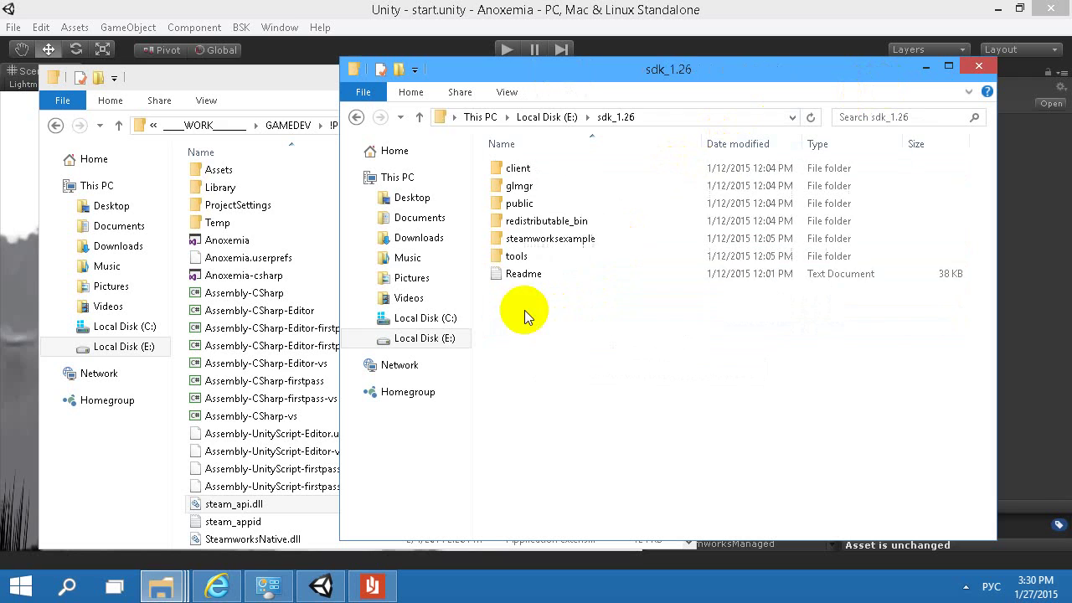
{"action": "double_click", "coordinate": [540, 223]}
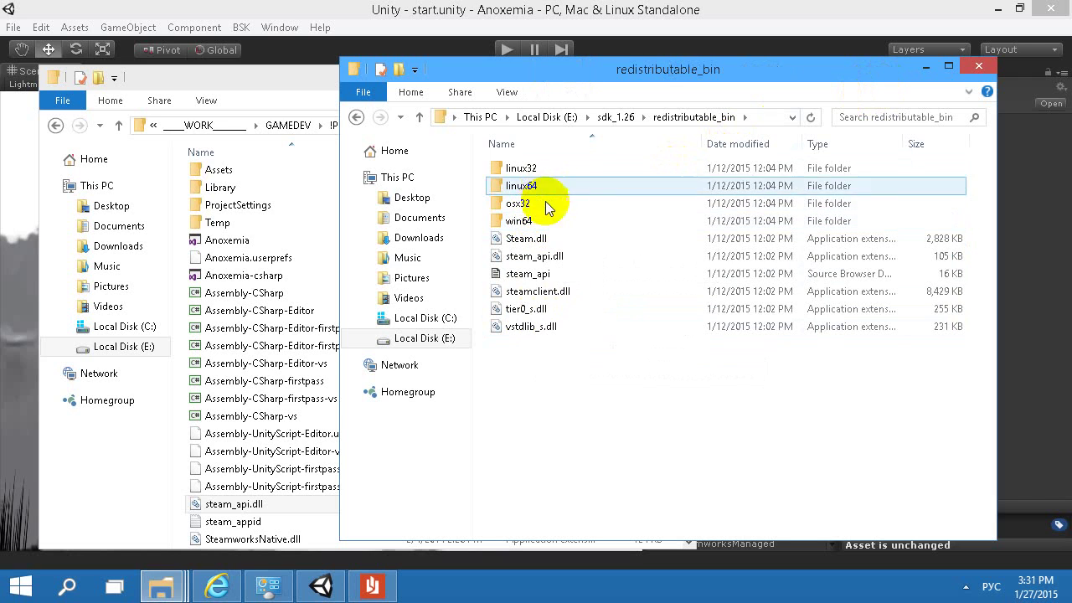
{"action": "double_click", "coordinate": [542, 220]}
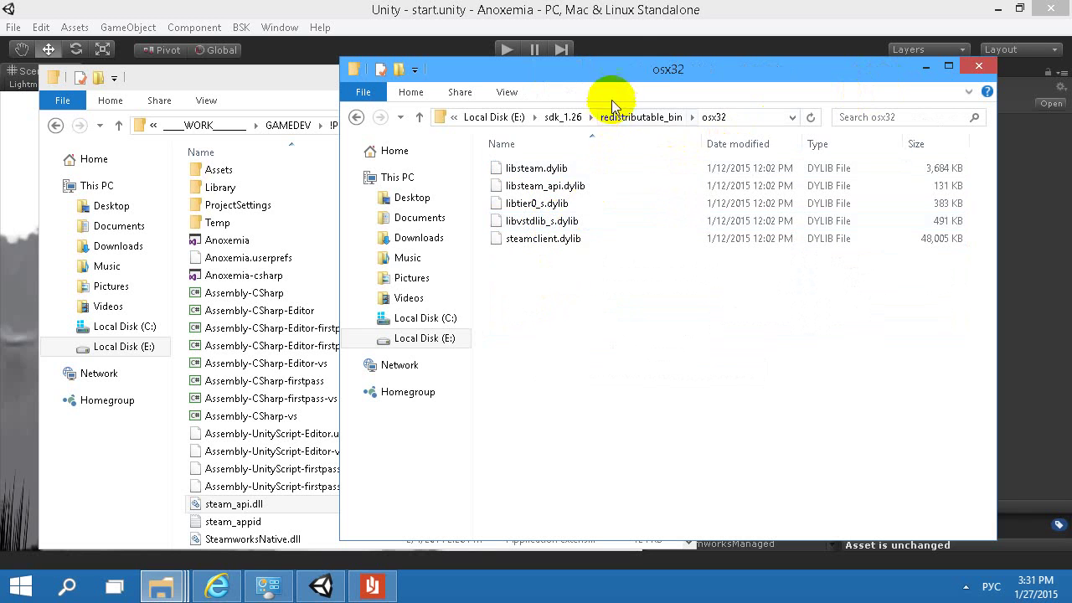
{"action": "left_click_drag", "start_coordinate": [598, 79], "coordinate": [175, 107]}
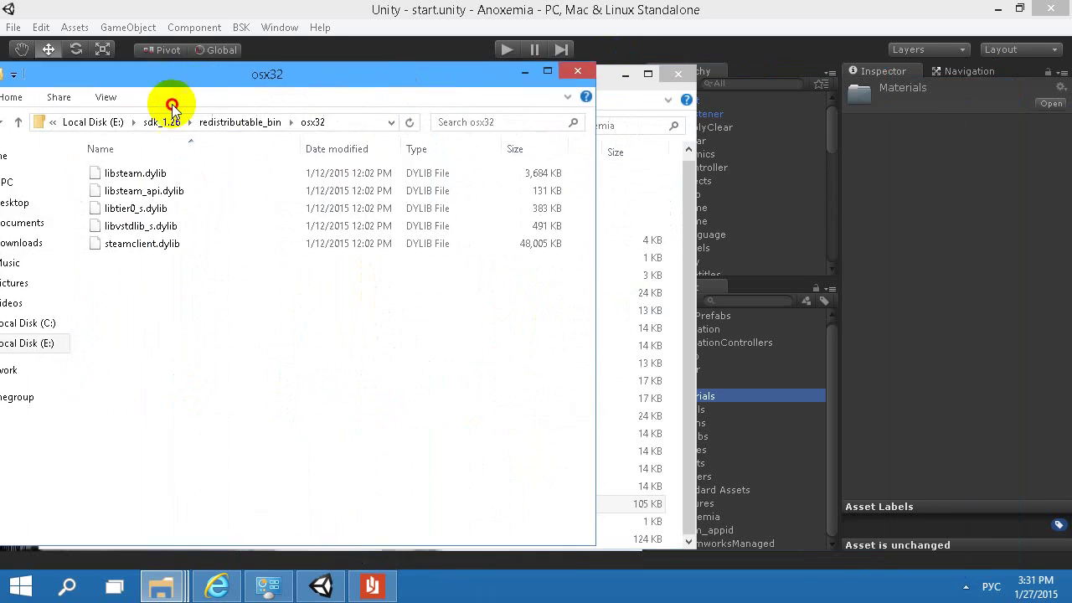
{"action": "left_click", "coordinate": [630, 81]}
In Unity's Project panel, expand Plugins down to SteamworksNative.bundle's MacOS folder and select libsteam_api
{"action": "left_click_drag", "start_coordinate": [427, 101], "coordinate": [1003, 108]}
{"action": "left_click_drag", "start_coordinate": [536, 107], "coordinate": [859, 92]}
{"action": "left_click", "coordinate": [645, 419]}
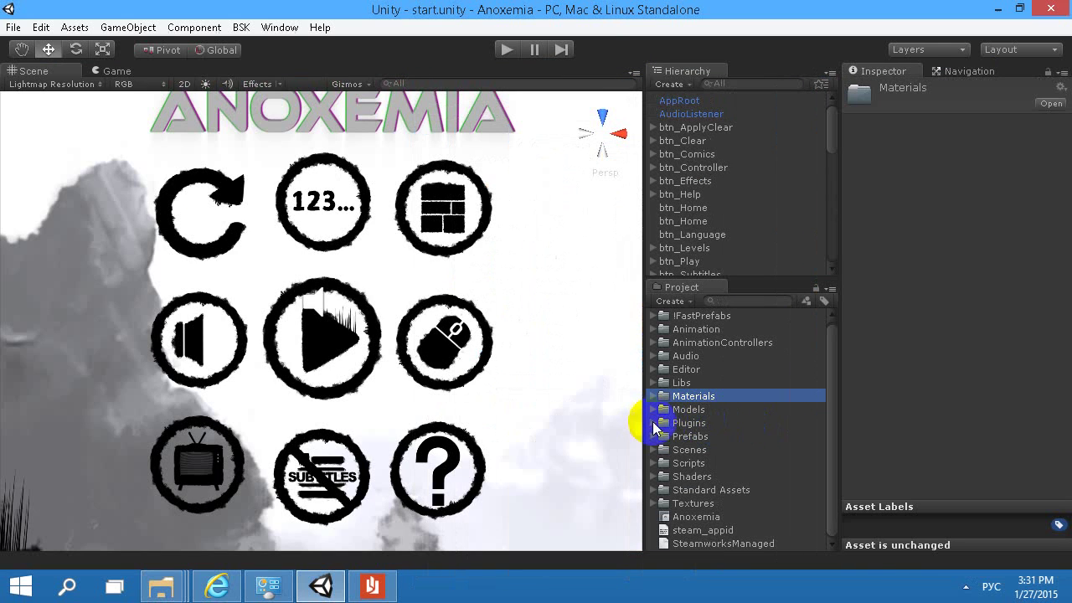
{"action": "left_click", "coordinate": [653, 422]}
{"action": "scroll", "coordinate": [745, 486], "scroll_direction": "down", "scroll_amount": 3}
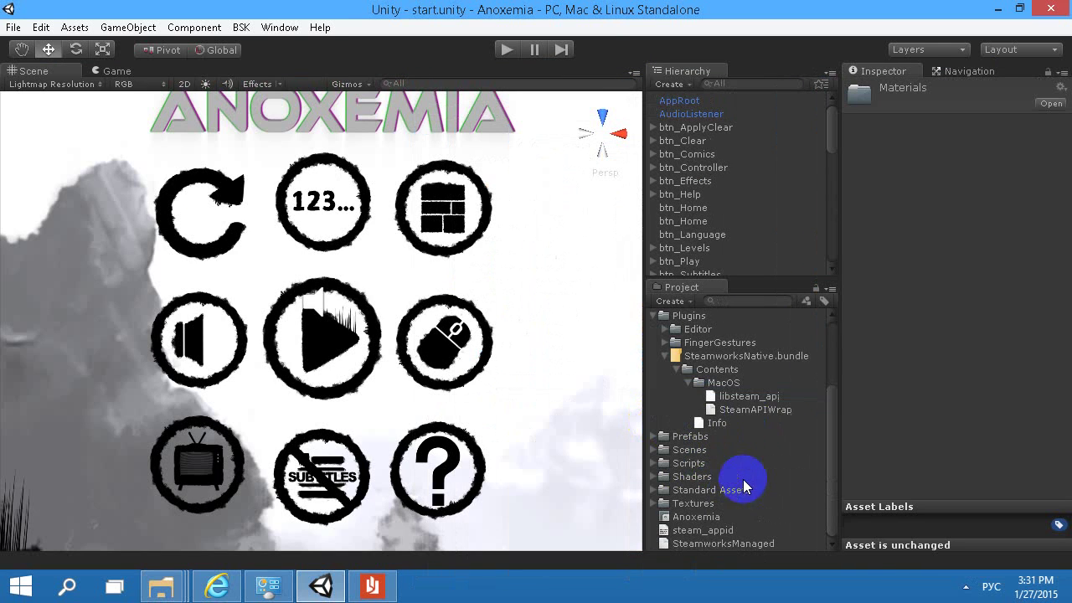
{"action": "left_click", "coordinate": [749, 398]}
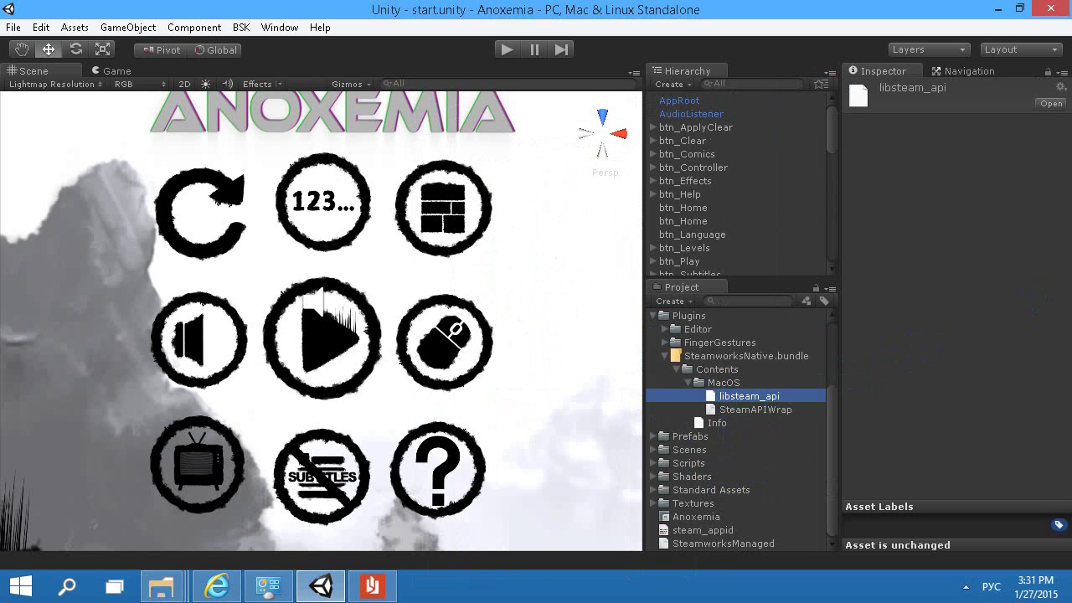
Compare it with libsteam_api.dylib in the osx32 folder, then minimize that window
{"action": "left_click", "coordinate": [161, 587]}
{"action": "left_click_drag", "start_coordinate": [801, 96], "coordinate": [473, 81]}
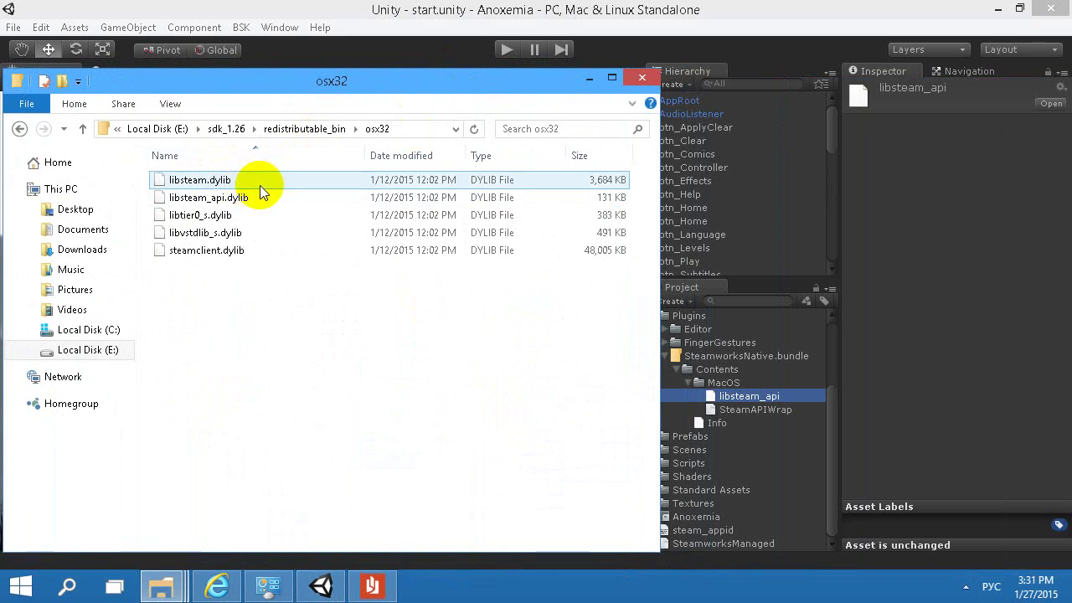
{"action": "left_click", "coordinate": [240, 205]}
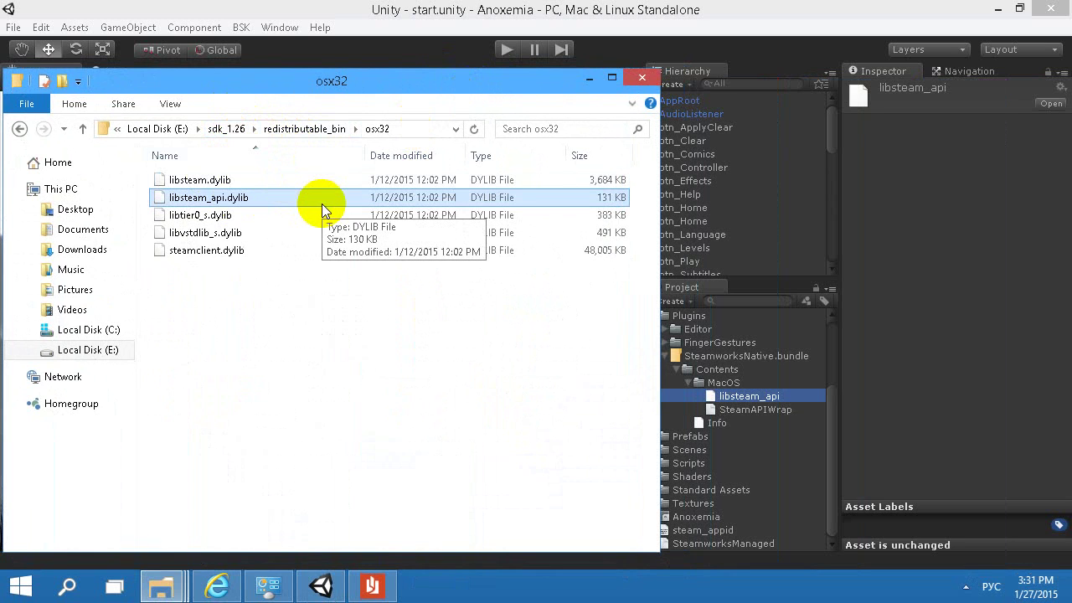
{"action": "left_click", "coordinate": [590, 78]}
Check the Past SDK Releases list, including v1.26a, in the Steamworks SDK Release Archive
{"action": "left_click", "coordinate": [217, 586]}
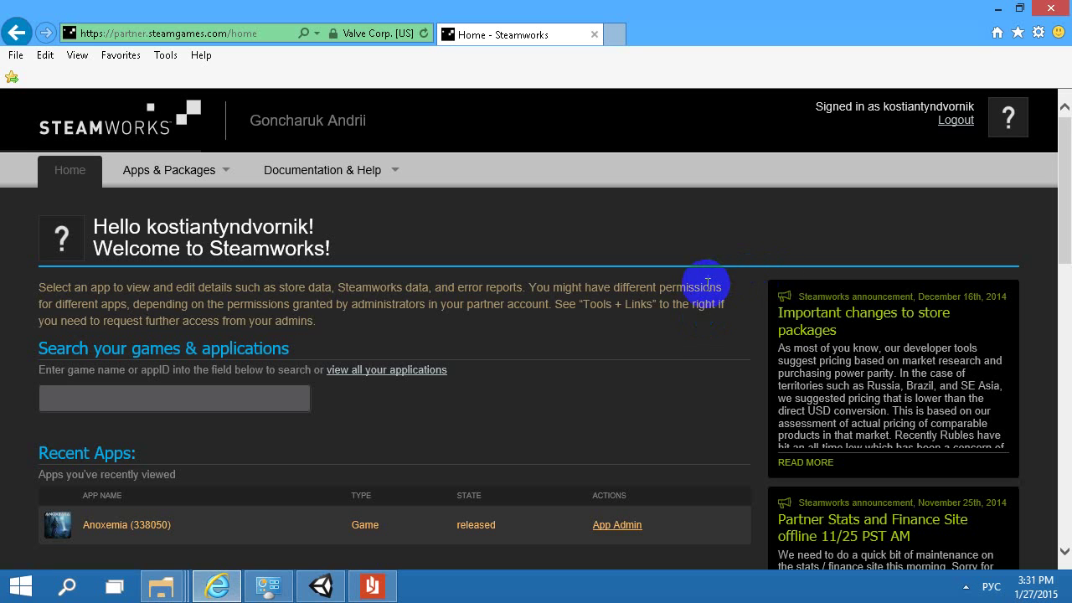
{"action": "left_click", "coordinate": [348, 176]}
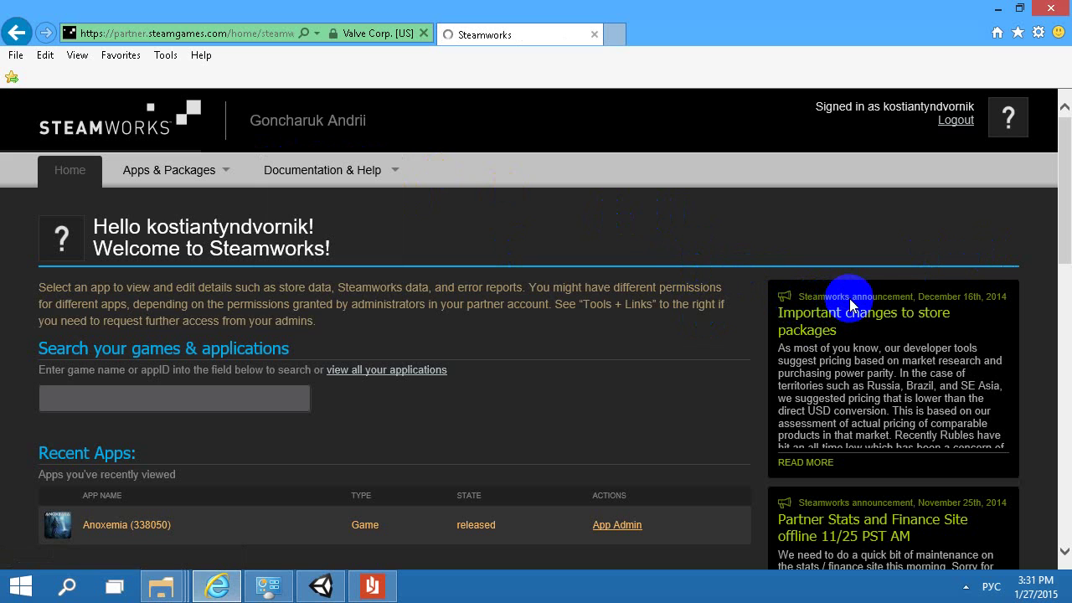
{"action": "scroll", "coordinate": [852, 268], "scroll_direction": "down", "scroll_amount": 5}
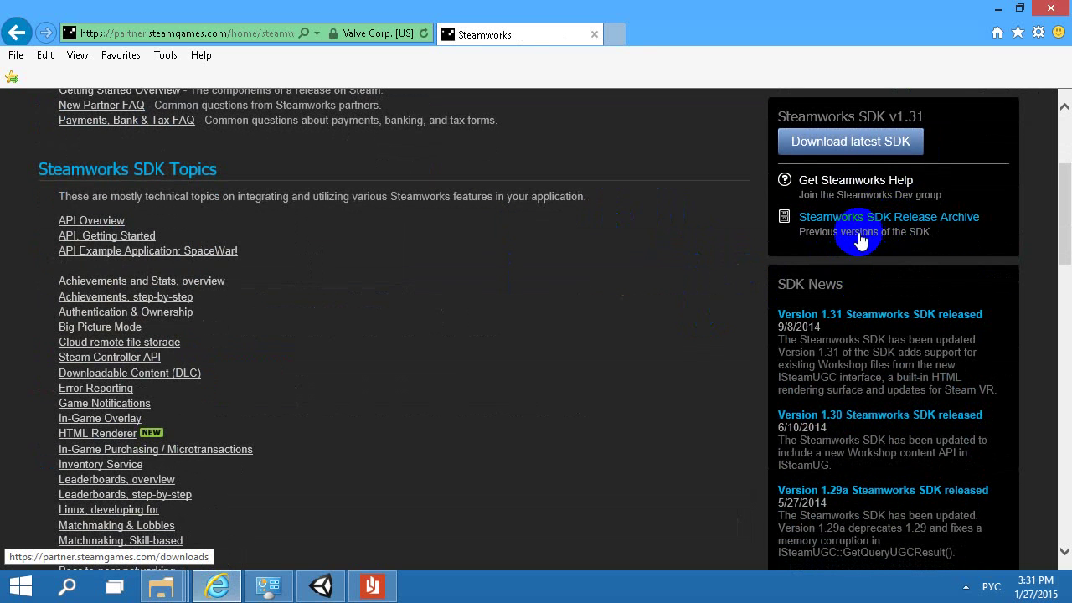
{"action": "left_click", "coordinate": [868, 228]}
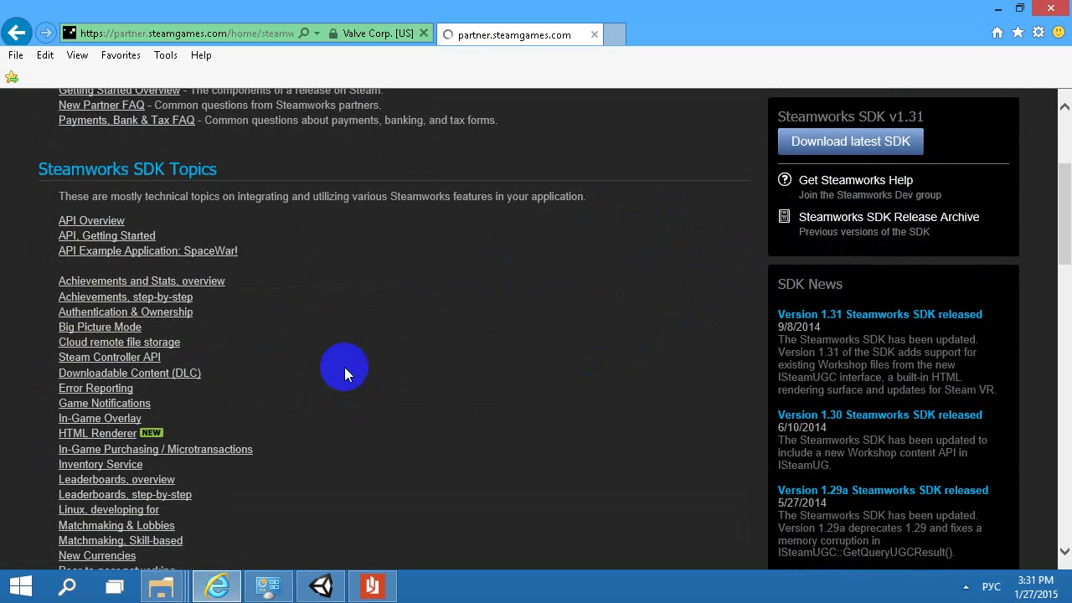
{"action": "scroll", "coordinate": [367, 365], "scroll_direction": "down", "scroll_amount": 3}
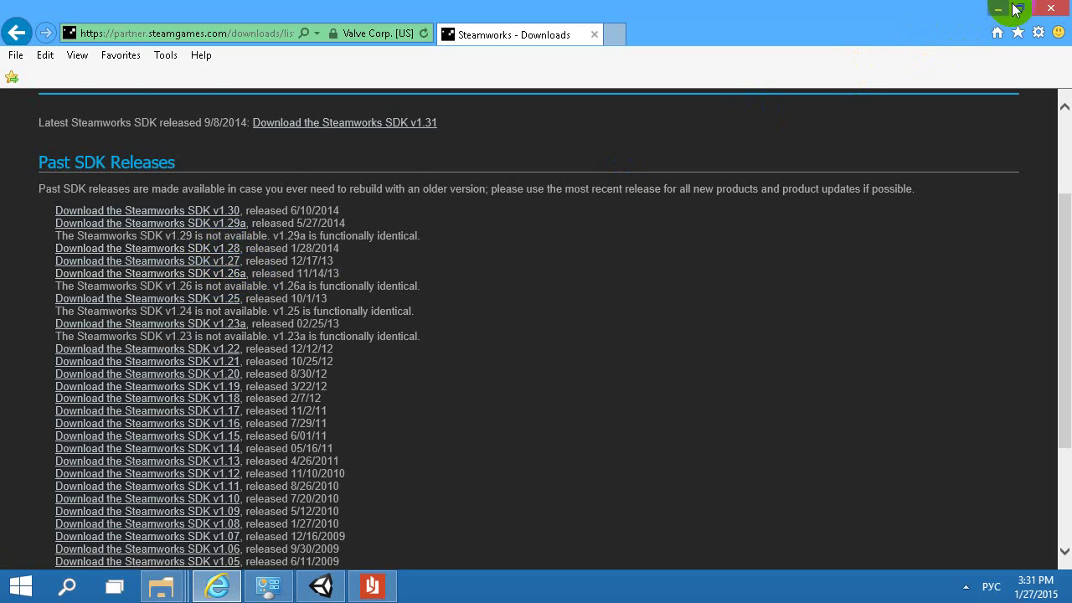
{"action": "left_click", "coordinate": [998, 9]}
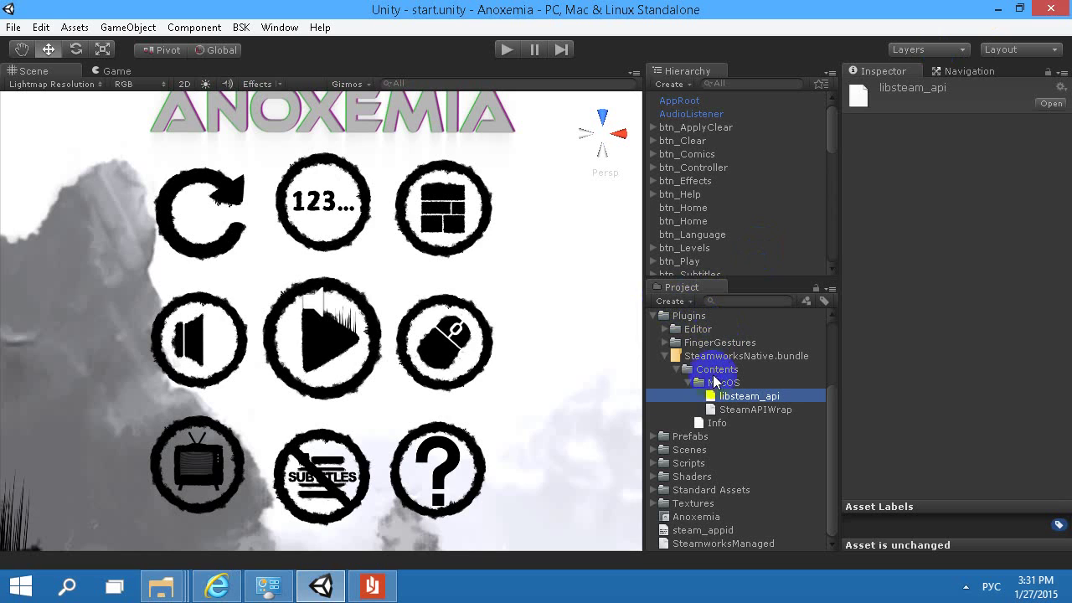
Collapse SteamworksNative.bundle and Plugins, then return the osx32 Explorer window to redistributable_bin
{"action": "left_click", "coordinate": [668, 357]}
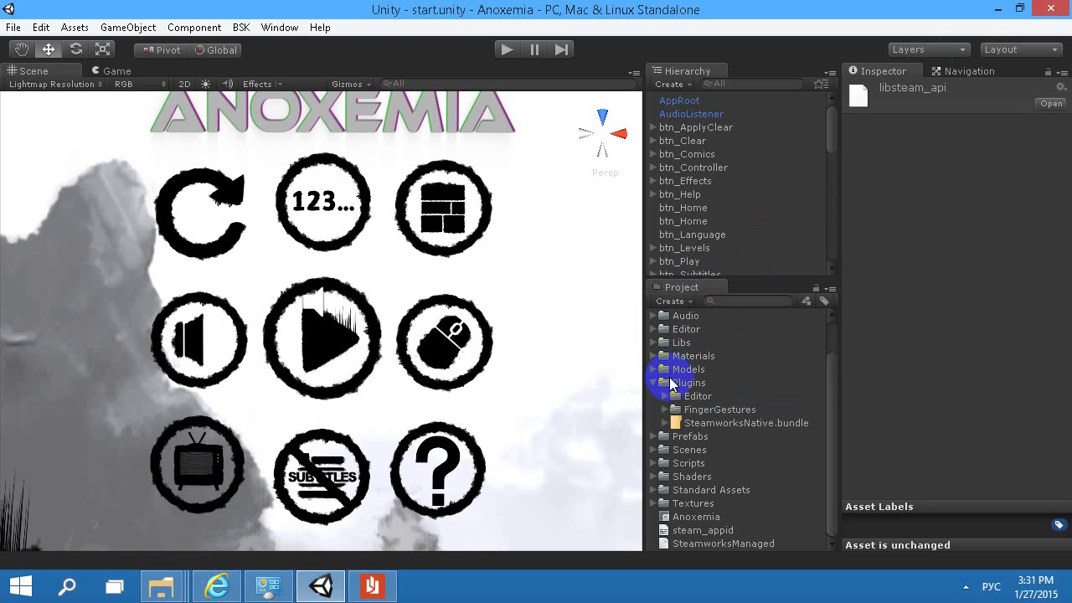
{"action": "left_click", "coordinate": [654, 384]}
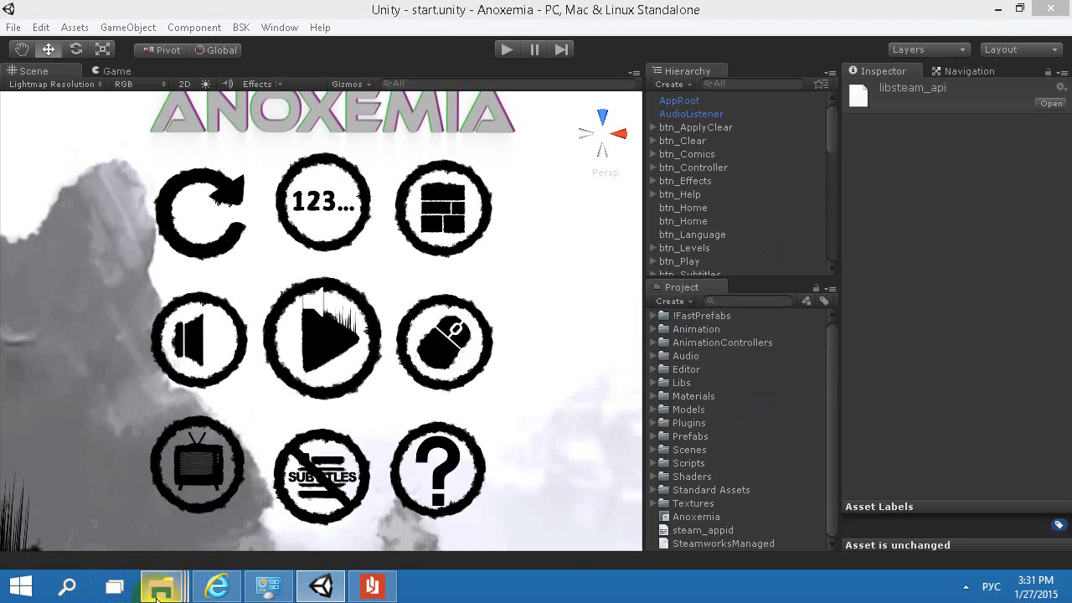
{"action": "mouse_move", "coordinate": [162, 587]}
{"action": "left_click", "coordinate": [311, 486]}
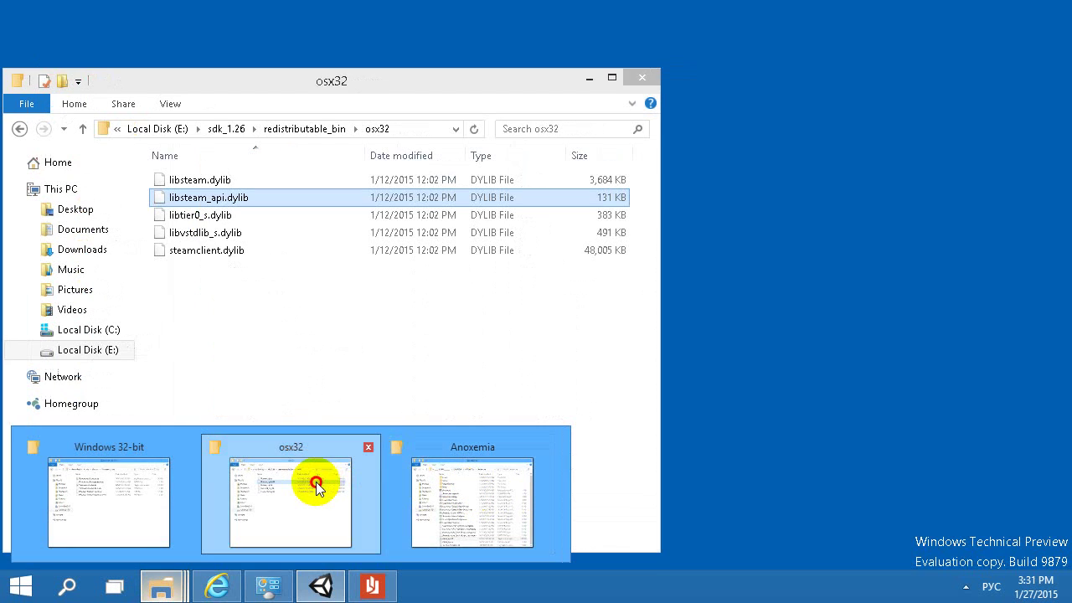
{"action": "left_click", "coordinate": [20, 130]}
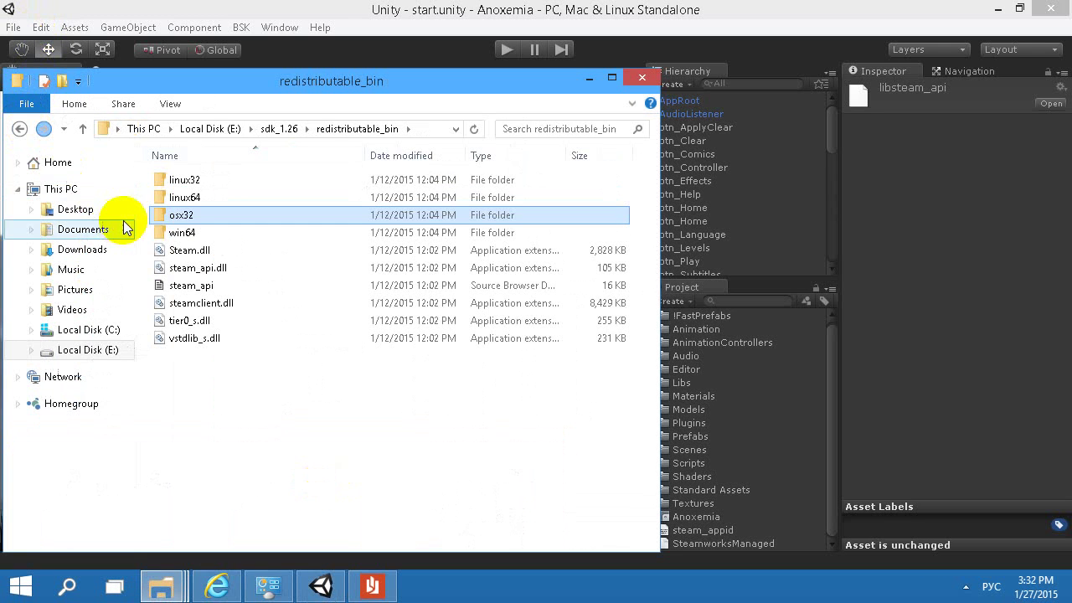
Open the linux32 folder to check its .so libraries, then return to redistributable_bin
{"action": "left_click", "coordinate": [186, 181]}
{"action": "double_click", "coordinate": [190, 182]}
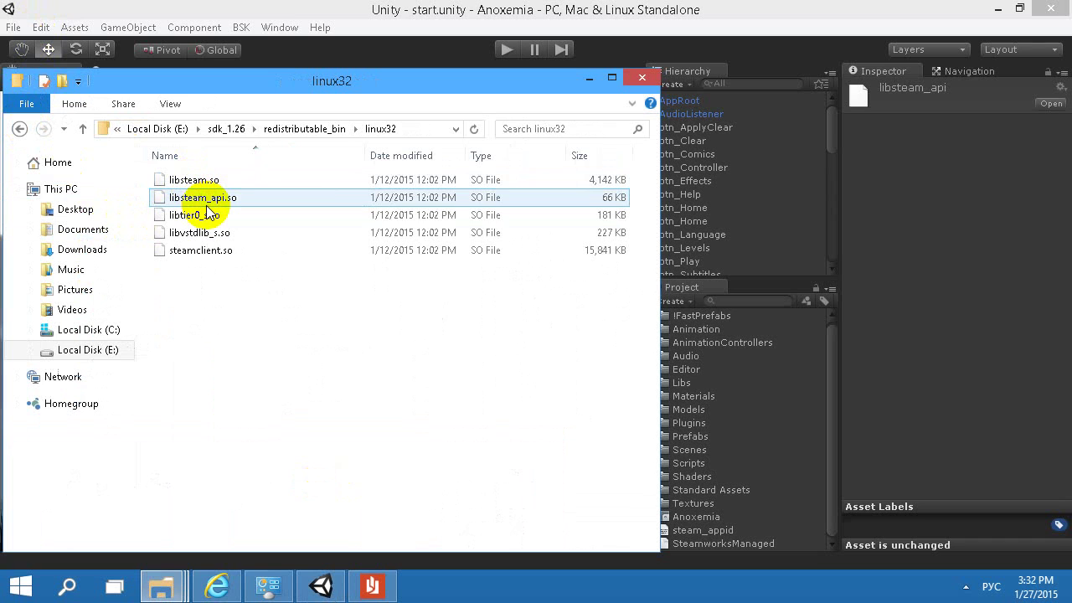
{"action": "left_click_drag", "start_coordinate": [265, 88], "coordinate": [324, 84]}
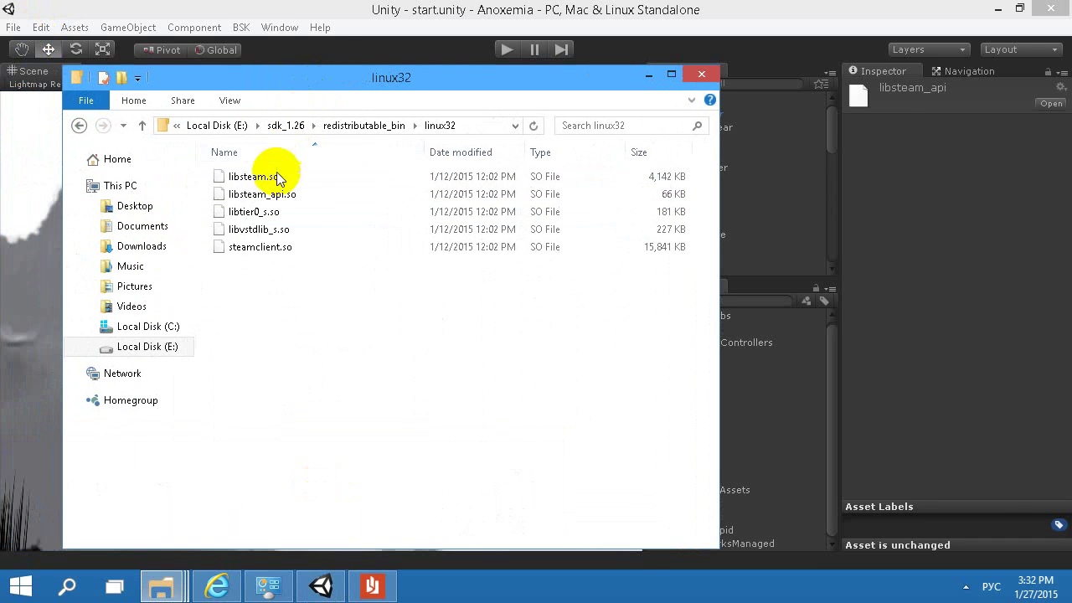
{"action": "left_click", "coordinate": [80, 126]}
Minimize that folder and open a new File Explorer window with Win+E
{"action": "left_click", "coordinate": [650, 74]}
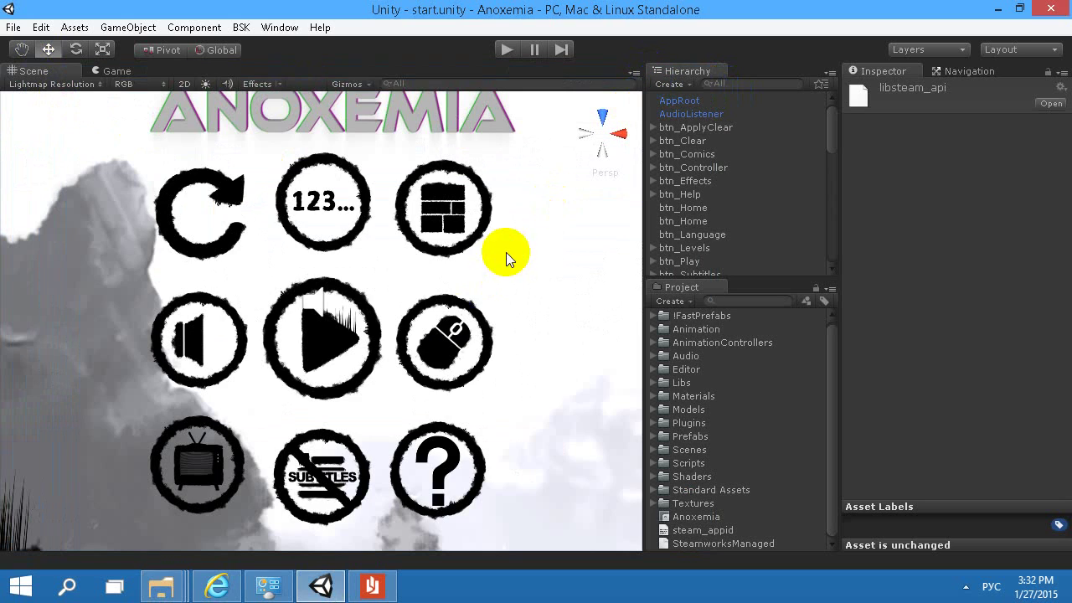
{"action": "left_click", "coordinate": [426, 419]}
{"action": "key", "text": "super+e"}
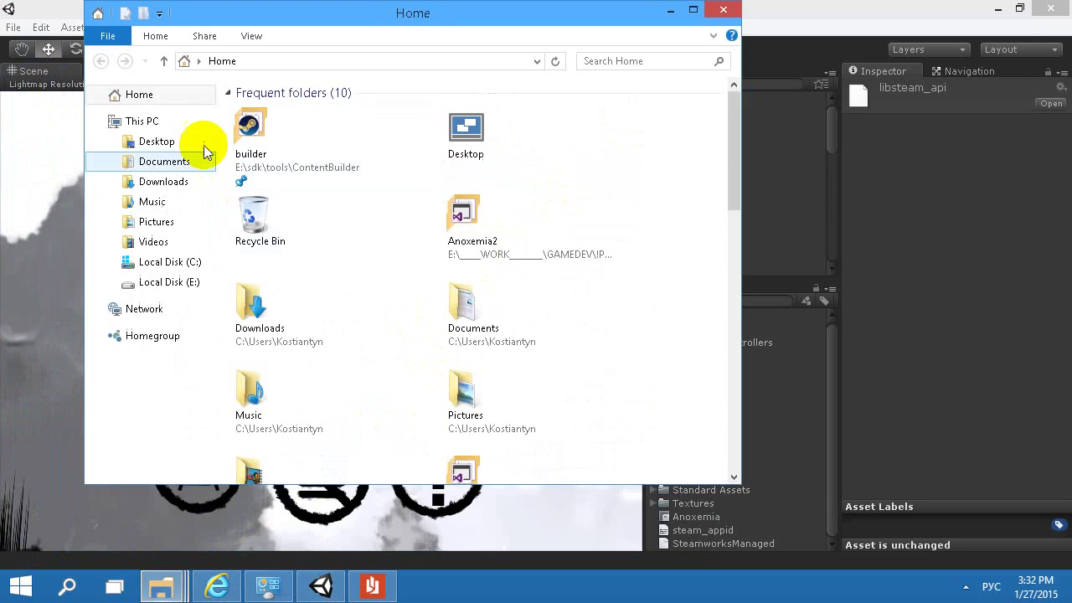
Navigate from This PC to E:\sdk\tools\ContentBuilder\content
{"action": "left_click", "coordinate": [178, 124]}
{"action": "double_click", "coordinate": [303, 161]}
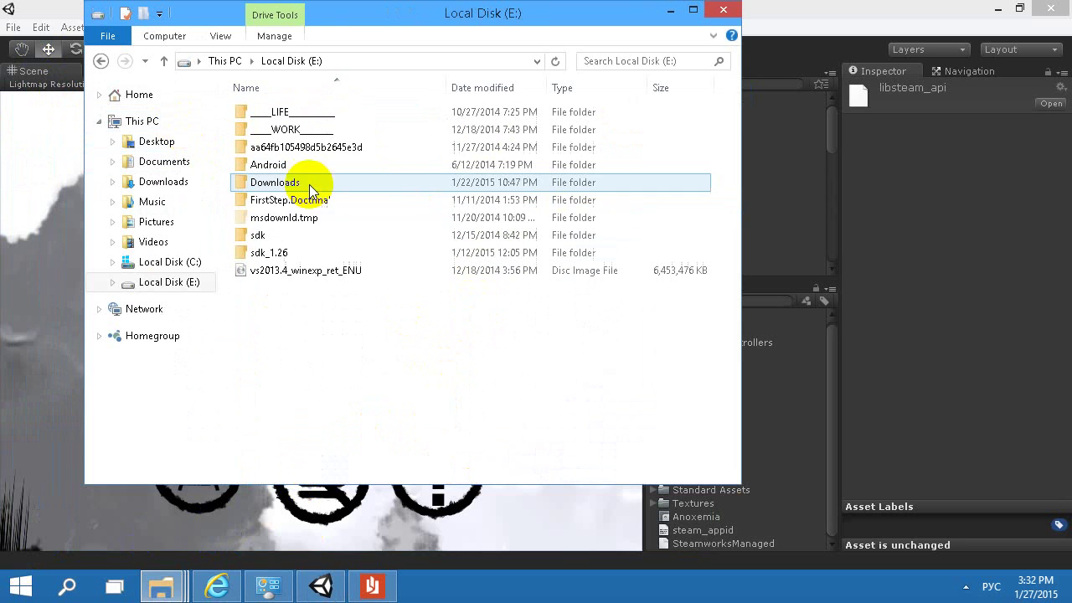
{"action": "double_click", "coordinate": [311, 164]}
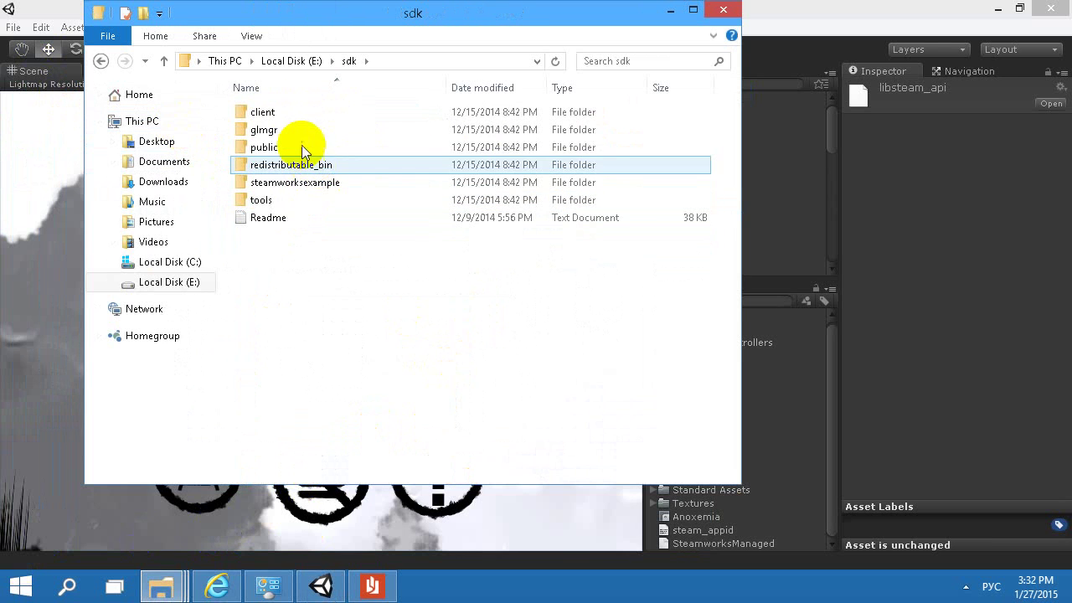
{"action": "double_click", "coordinate": [273, 202]}
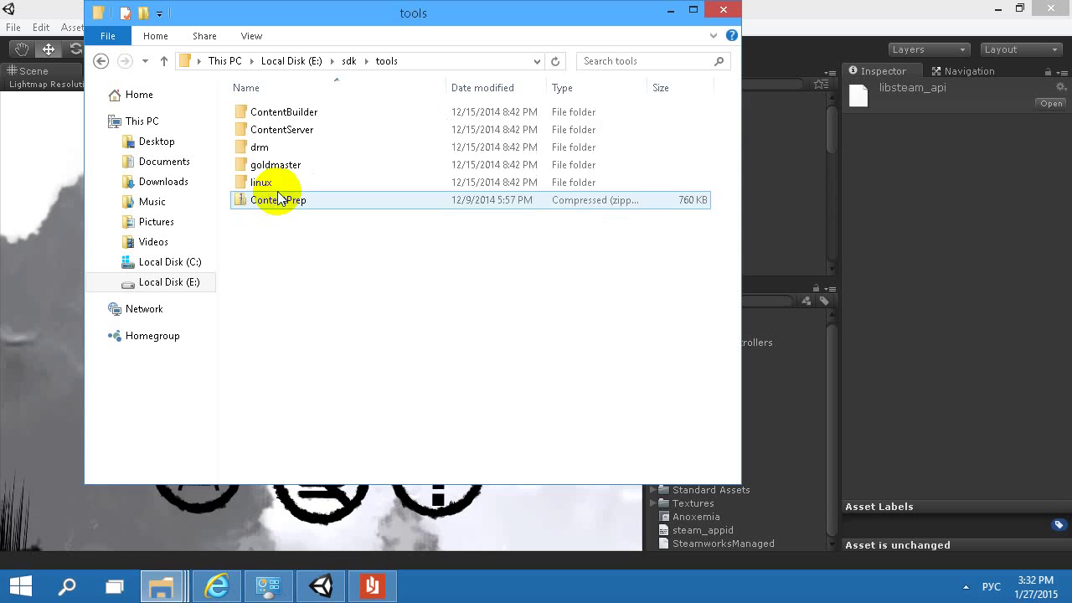
{"action": "double_click", "coordinate": [299, 113]}
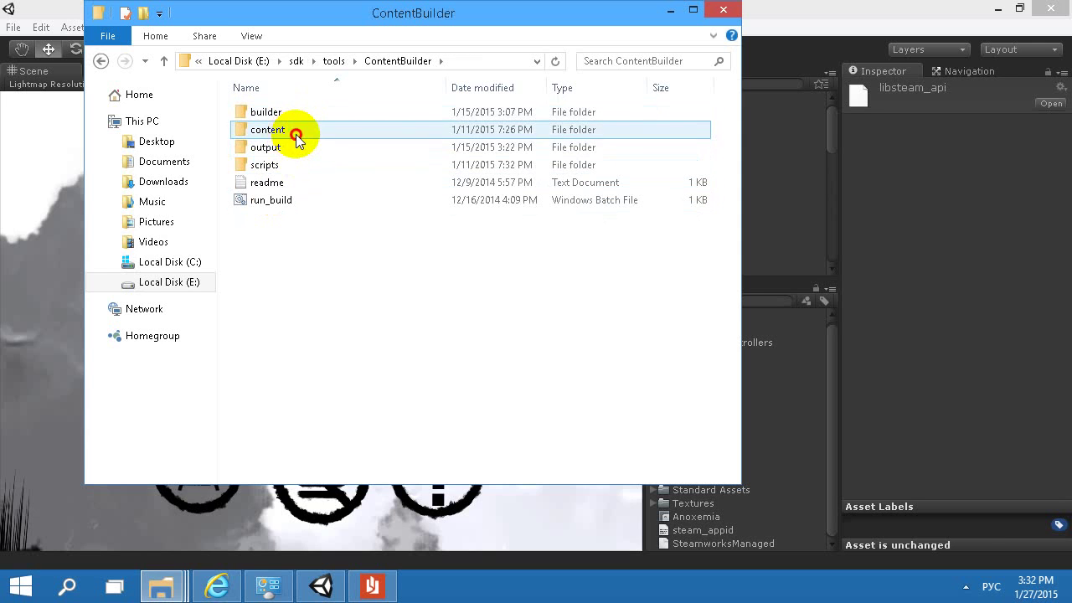
{"action": "double_click", "coordinate": [295, 131]}
In windows_content, select steam_api.dll, steam_appid and SteamworksNative.dll
{"action": "left_click", "coordinate": [301, 148]}
{"action": "double_click", "coordinate": [302, 148]}
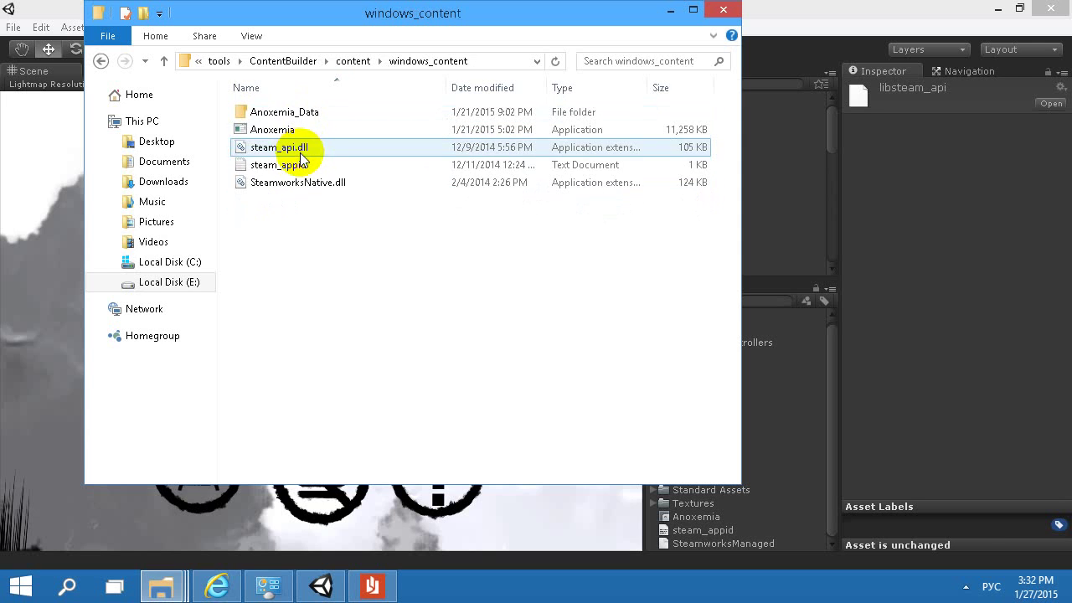
{"action": "left_click_drag", "start_coordinate": [272, 224], "coordinate": [321, 109]}
{"action": "left_click", "coordinate": [101, 61]}
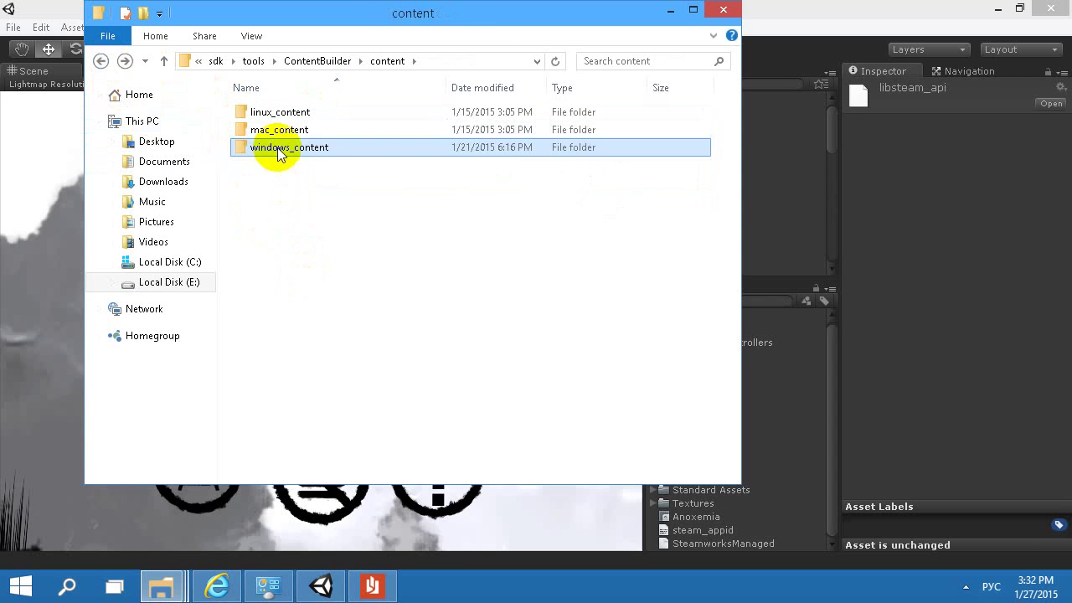
{"action": "double_click", "coordinate": [270, 147]}
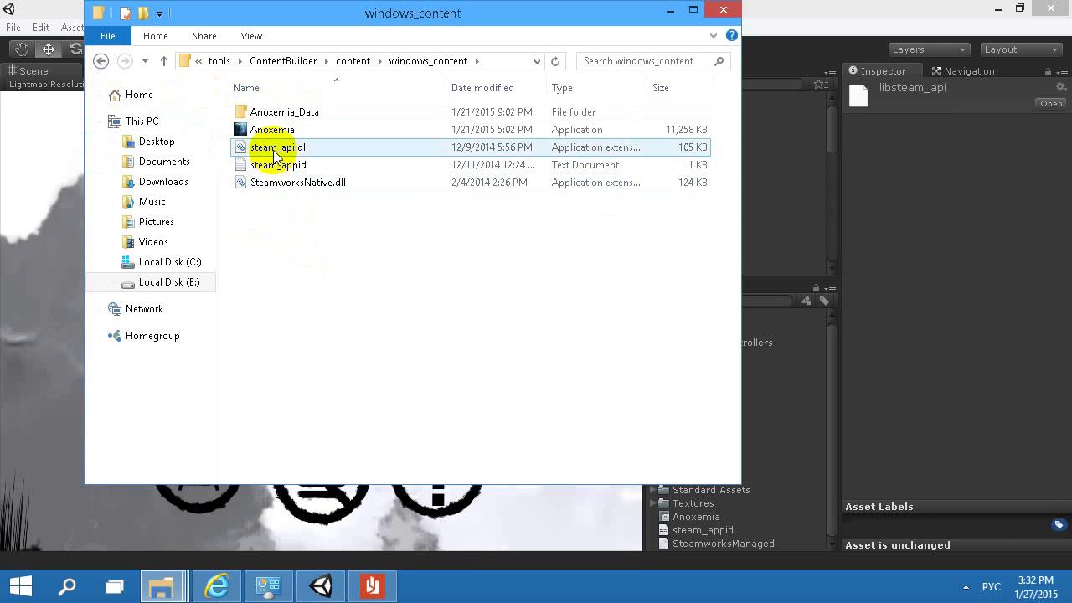
{"action": "left_click", "coordinate": [280, 148]}
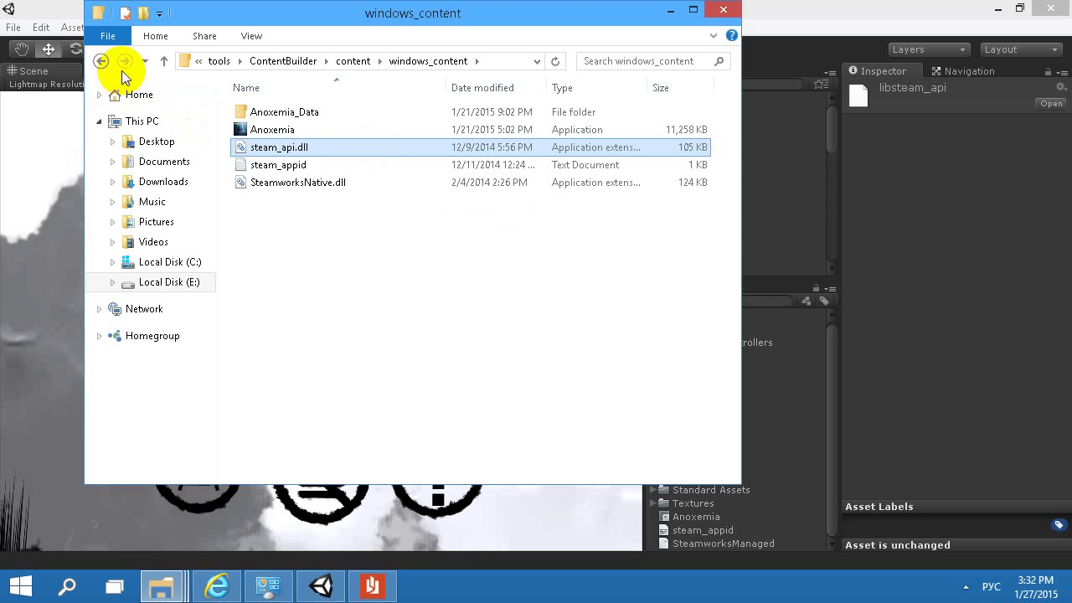
{"action": "left_click_drag", "start_coordinate": [354, 208], "coordinate": [330, 208]}
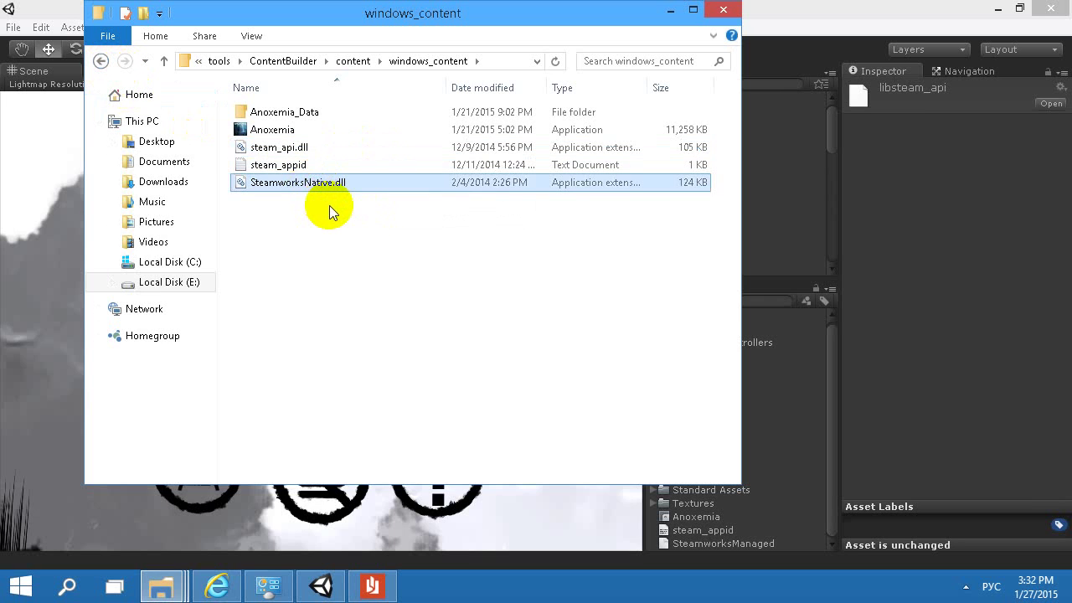
Confirm SteamworksManaged.dll in Anoxemia_Data\Managed, then go back to the content folder
{"action": "double_click", "coordinate": [285, 112]}
{"action": "left_click", "coordinate": [271, 115]}
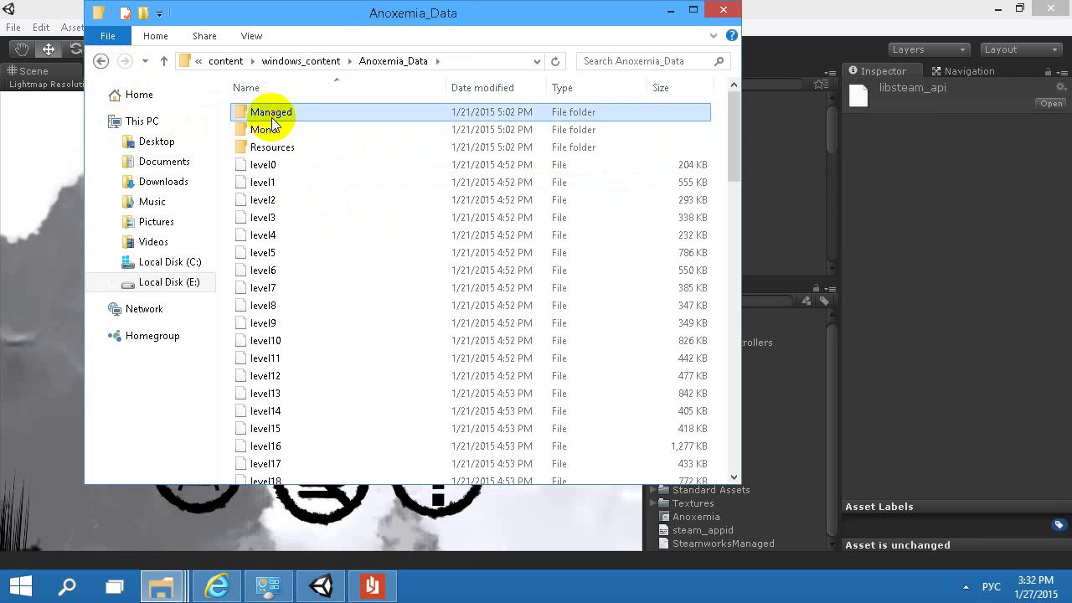
{"action": "double_click", "coordinate": [272, 115]}
{"action": "left_click", "coordinate": [323, 220]}
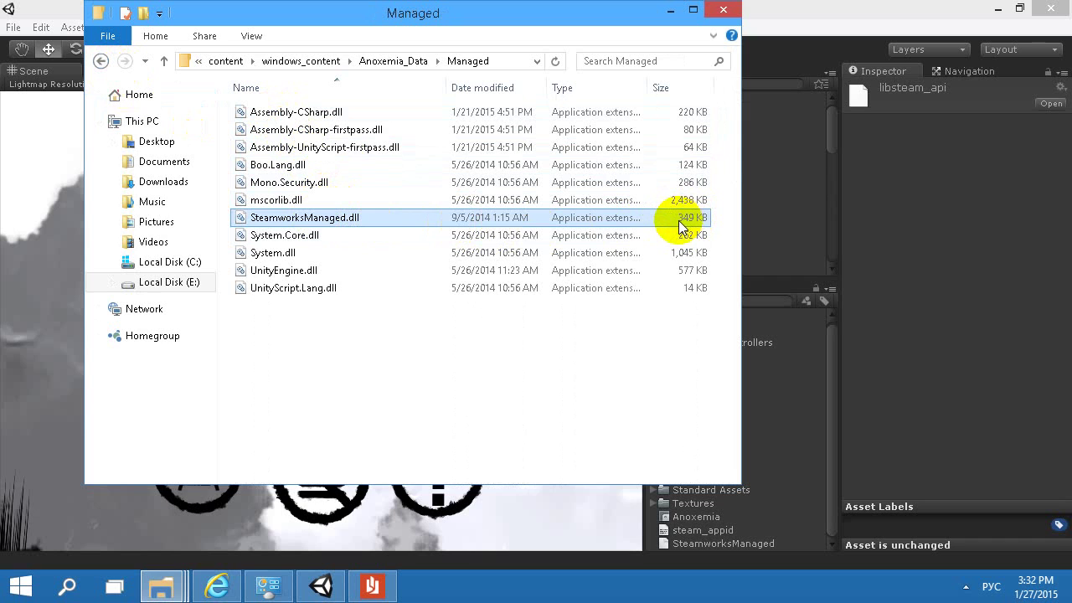
{"action": "left_click", "coordinate": [100, 61]}
{"action": "left_click", "coordinate": [101, 61]}
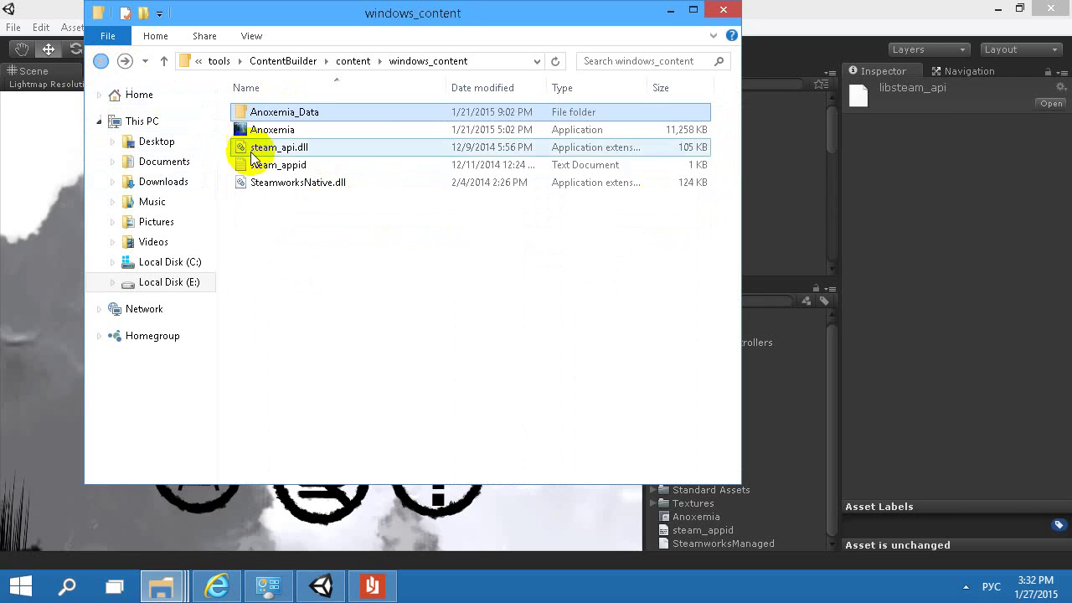
{"action": "left_click", "coordinate": [100, 61]}
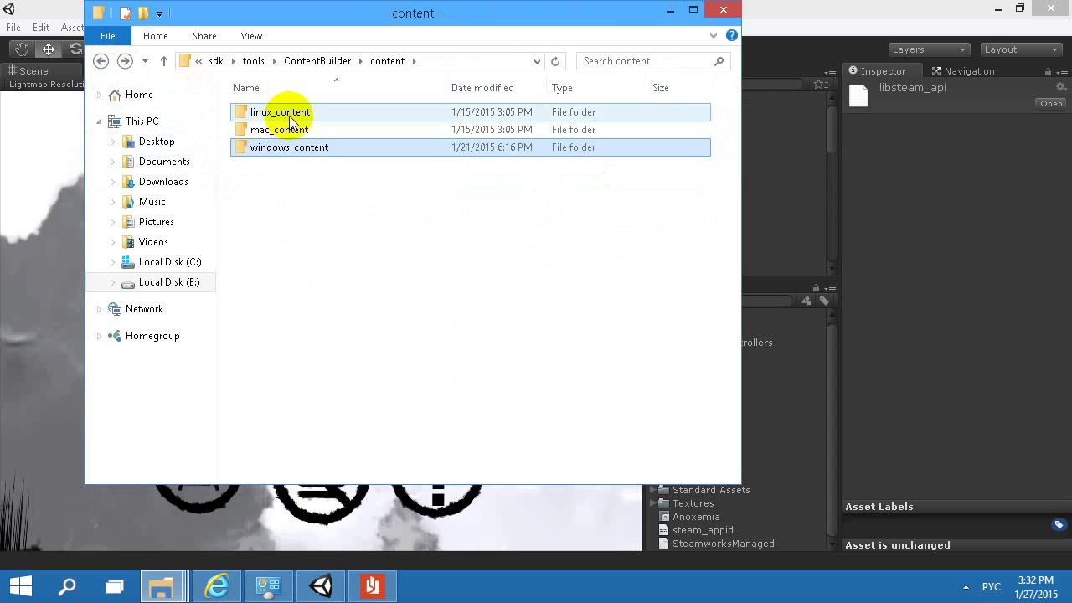
Look inside the linux_content folder, then confirm the mac_content folder is empty
{"action": "double_click", "coordinate": [255, 112]}
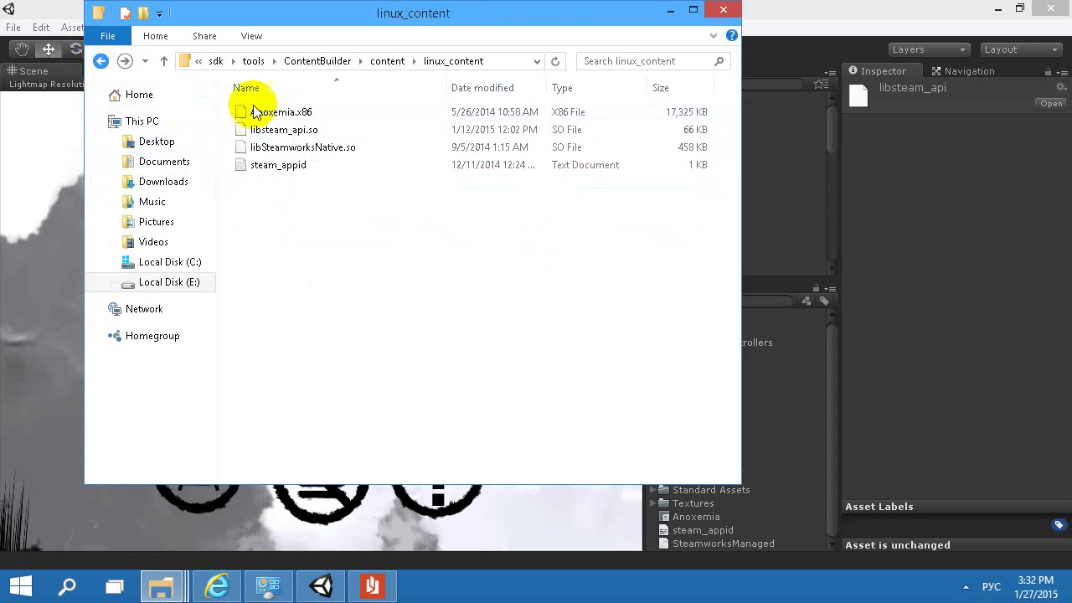
{"action": "left_click", "coordinate": [101, 61]}
{"action": "double_click", "coordinate": [284, 127]}
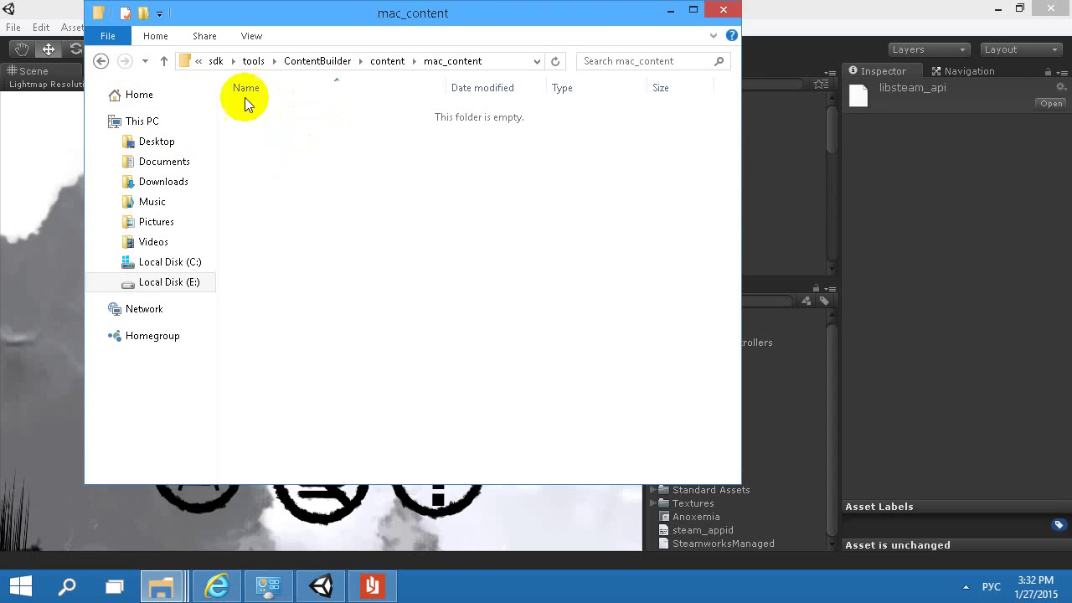
{"action": "left_click", "coordinate": [107, 61]}
Reopen linux_content to point out libsteam_api.so and libSteamworksNative.so, then minimize Explorer
{"action": "left_click", "coordinate": [279, 114], "text": "ctrl"}
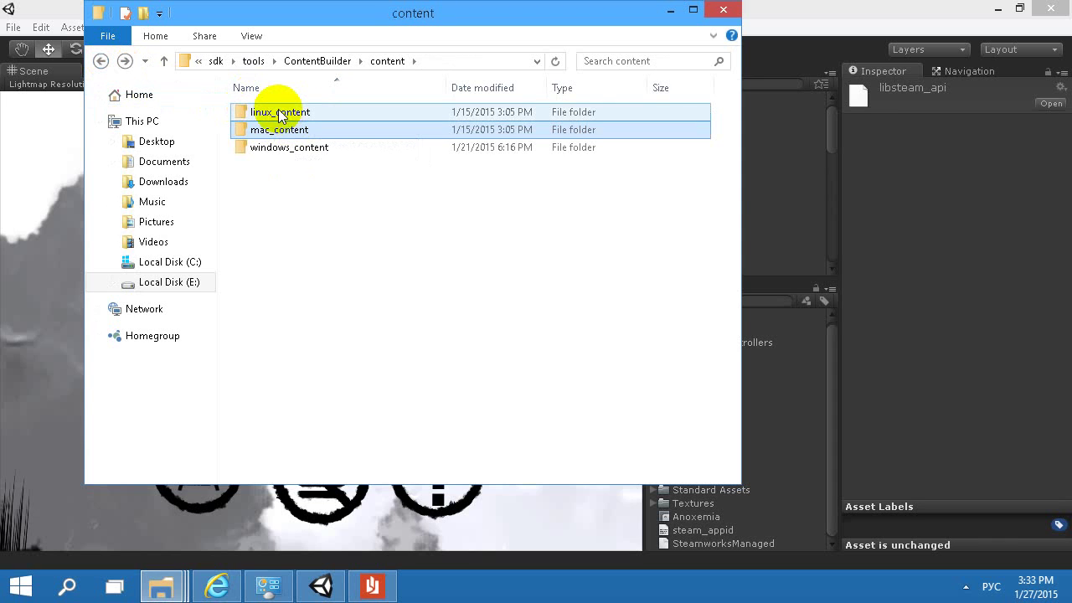
{"action": "double_click", "coordinate": [281, 115]}
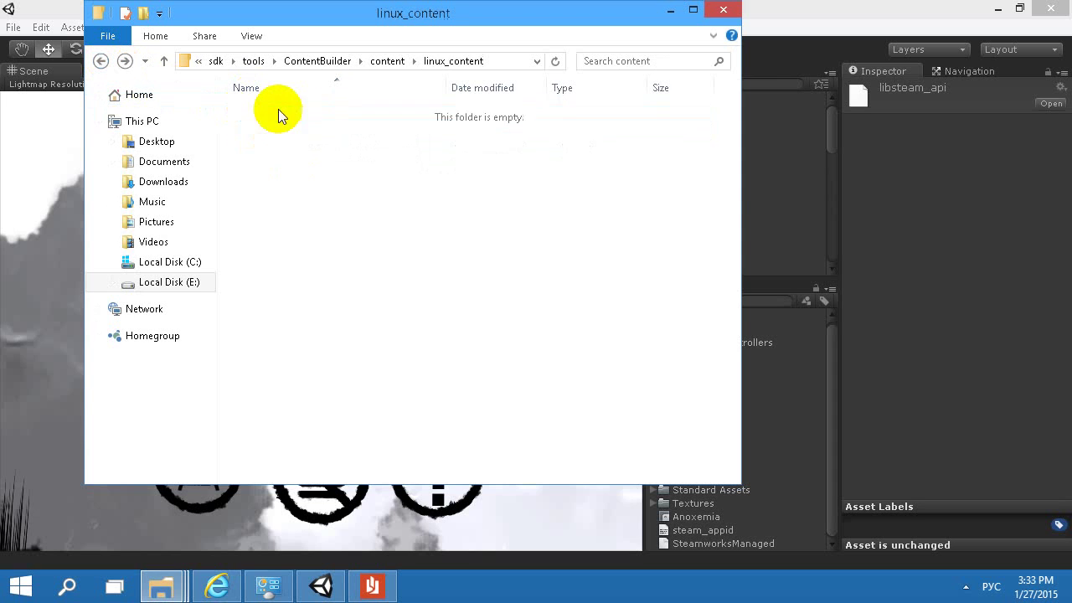
{"action": "left_click", "coordinate": [283, 130]}
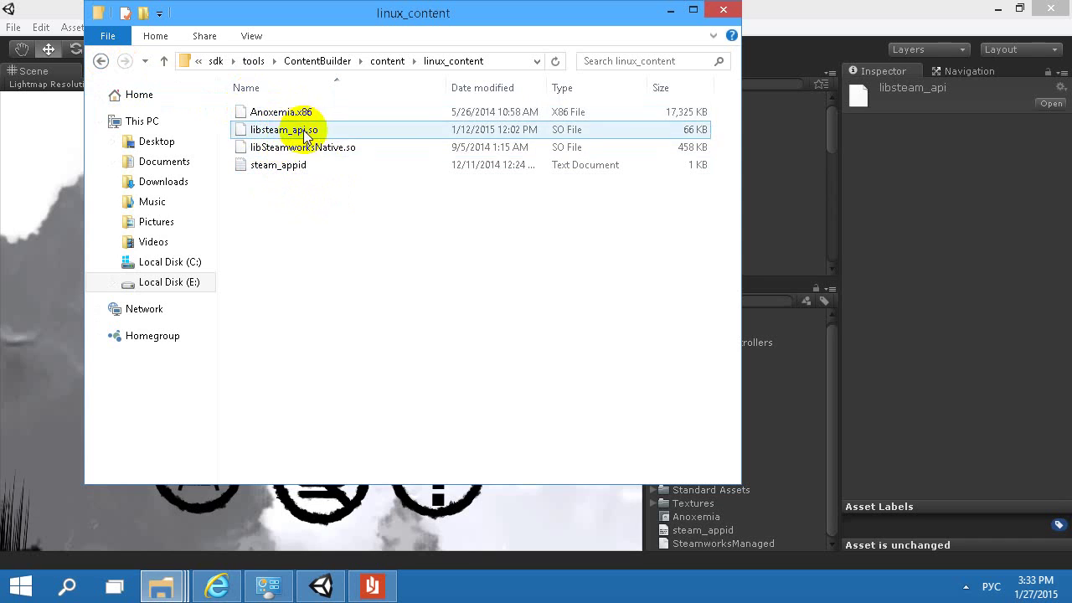
{"action": "left_click", "coordinate": [306, 150], "text": "ctrl"}
{"action": "left_click", "coordinate": [311, 148]}
{"action": "left_click", "coordinate": [311, 128]}
{"action": "left_click", "coordinate": [311, 148]}
{"action": "left_click", "coordinate": [308, 225]}
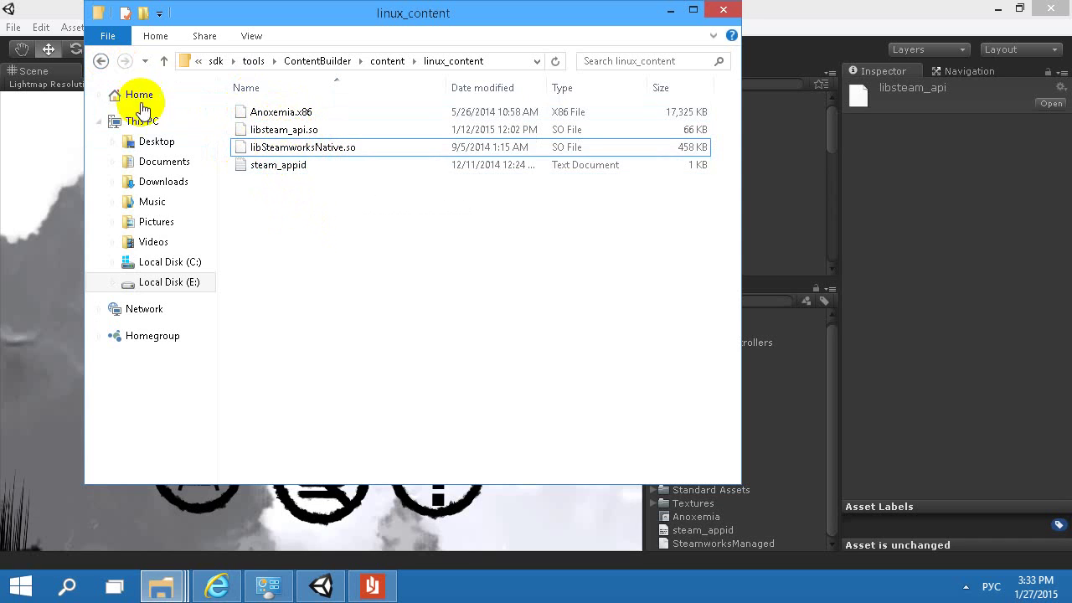
{"action": "left_click", "coordinate": [100, 60]}
{"action": "left_click", "coordinate": [671, 12]}
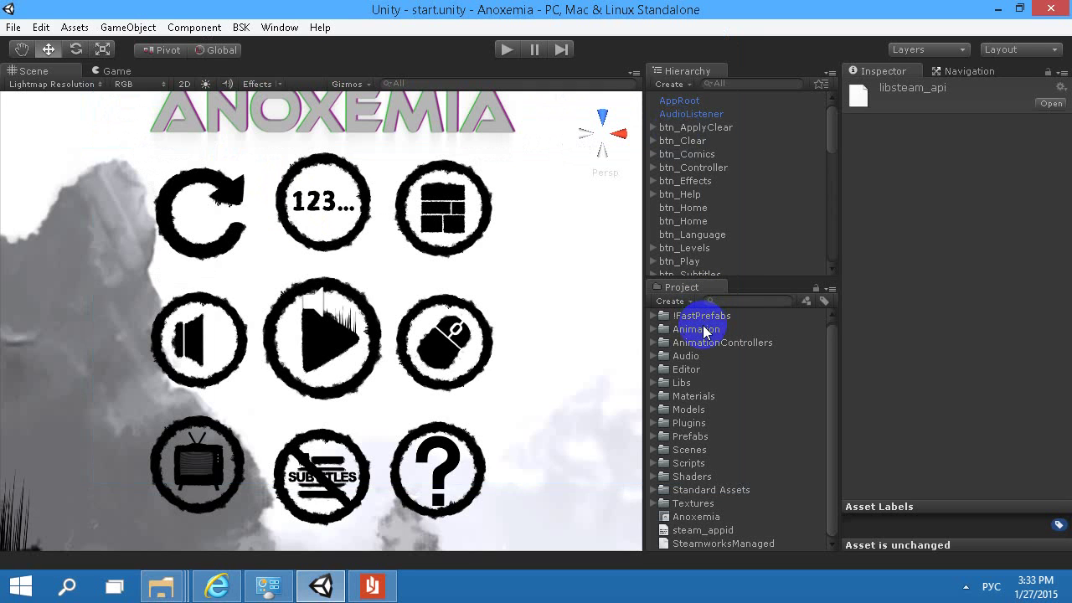
View the project's steam_appid asset, which contains the app id 338050
{"action": "left_click", "coordinate": [704, 531]}
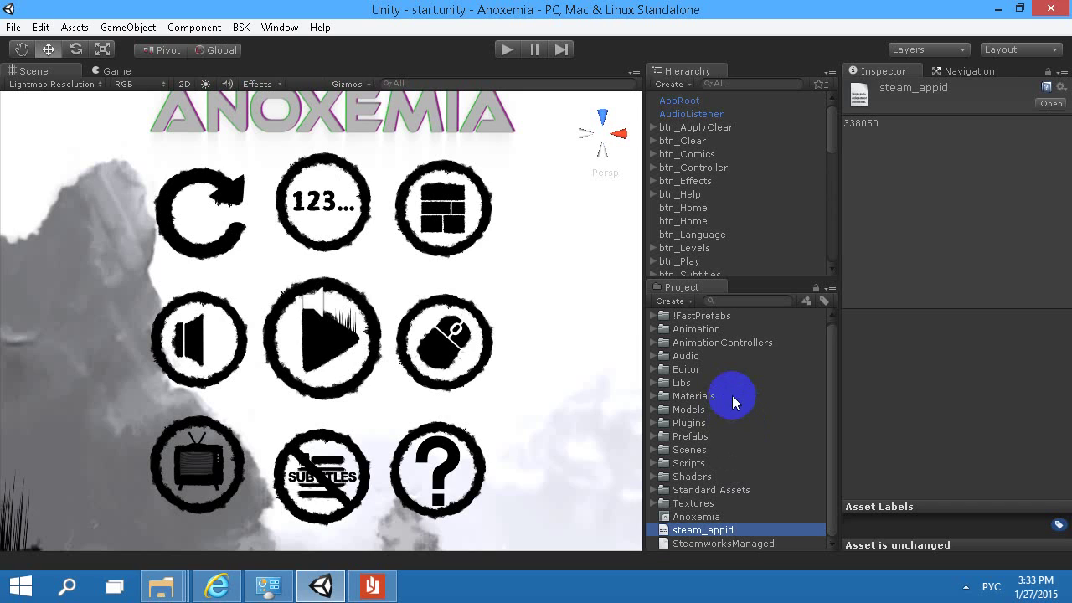
{"action": "left_click", "coordinate": [334, 472]}
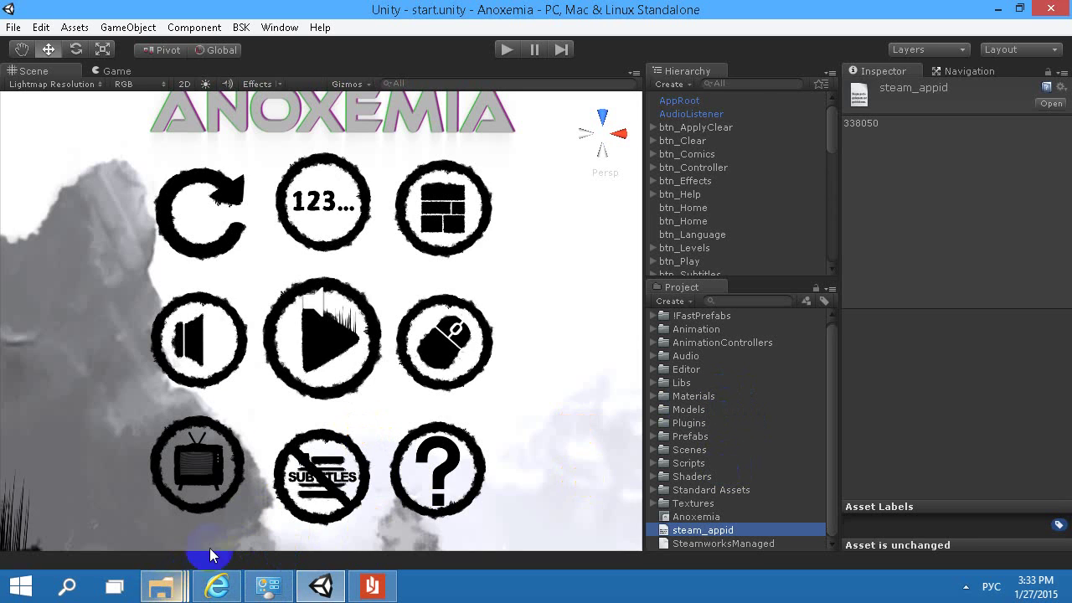
Untick Scenes/Anoxemia/2.unity in Build Settings and close the window
{"action": "left_click", "coordinate": [15, 27]}
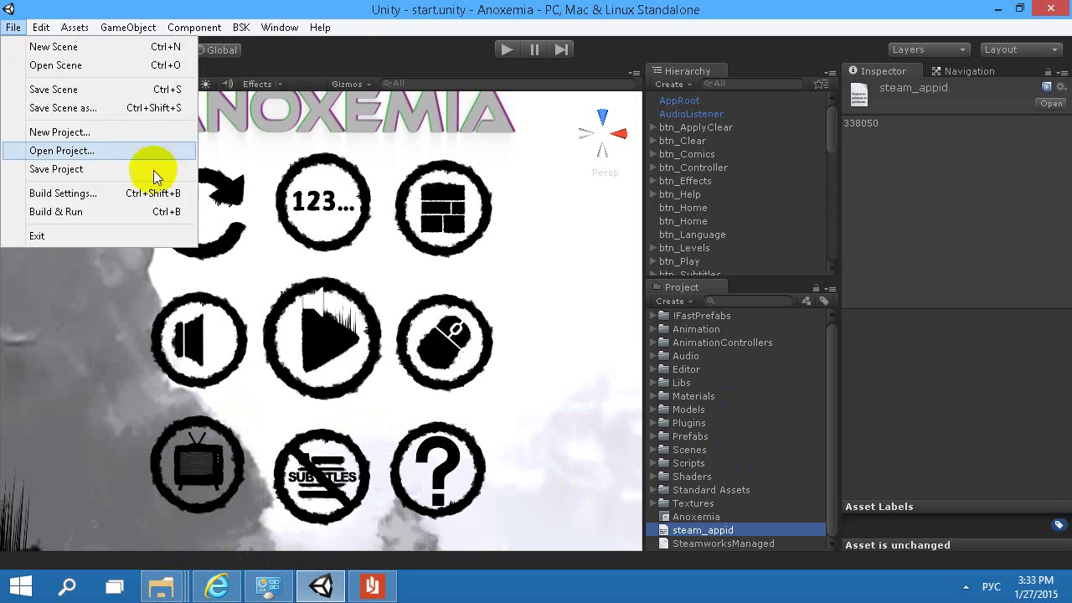
{"action": "left_click", "coordinate": [72, 193]}
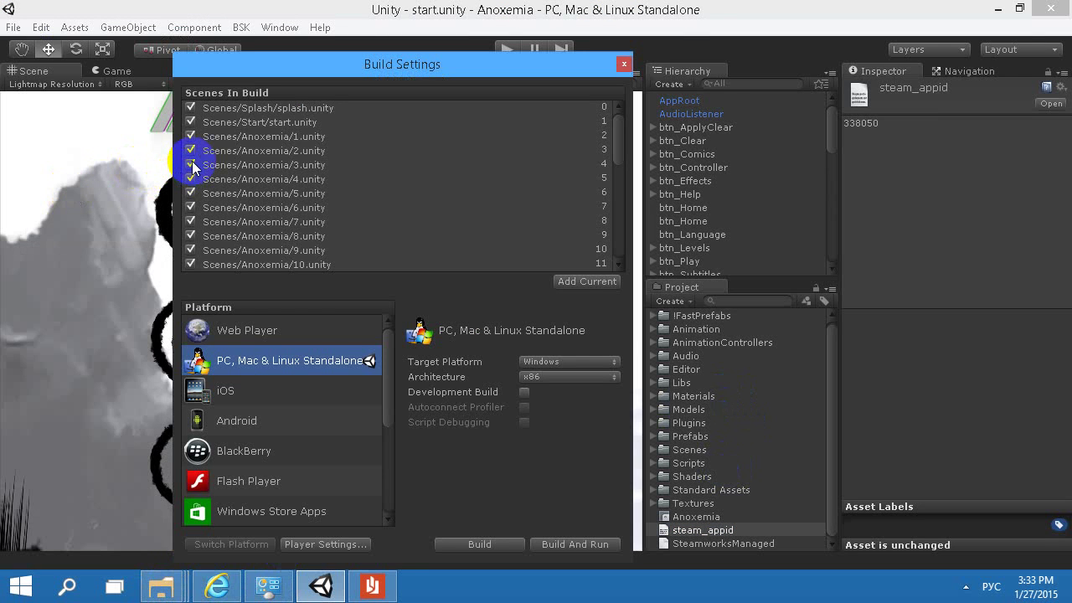
{"action": "left_click", "coordinate": [191, 151]}
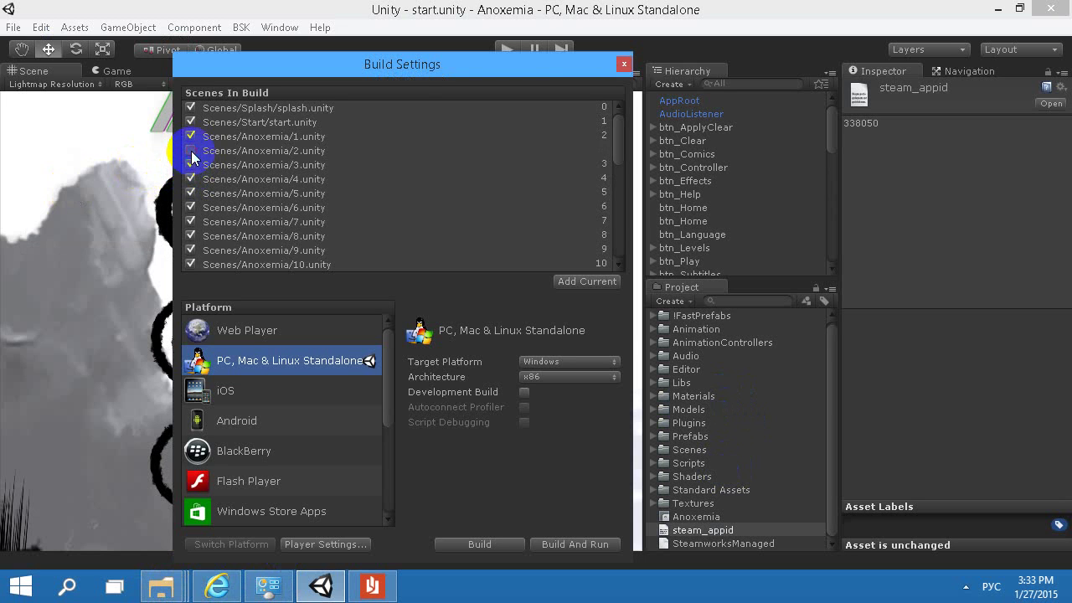
{"action": "left_click", "coordinate": [624, 63]}
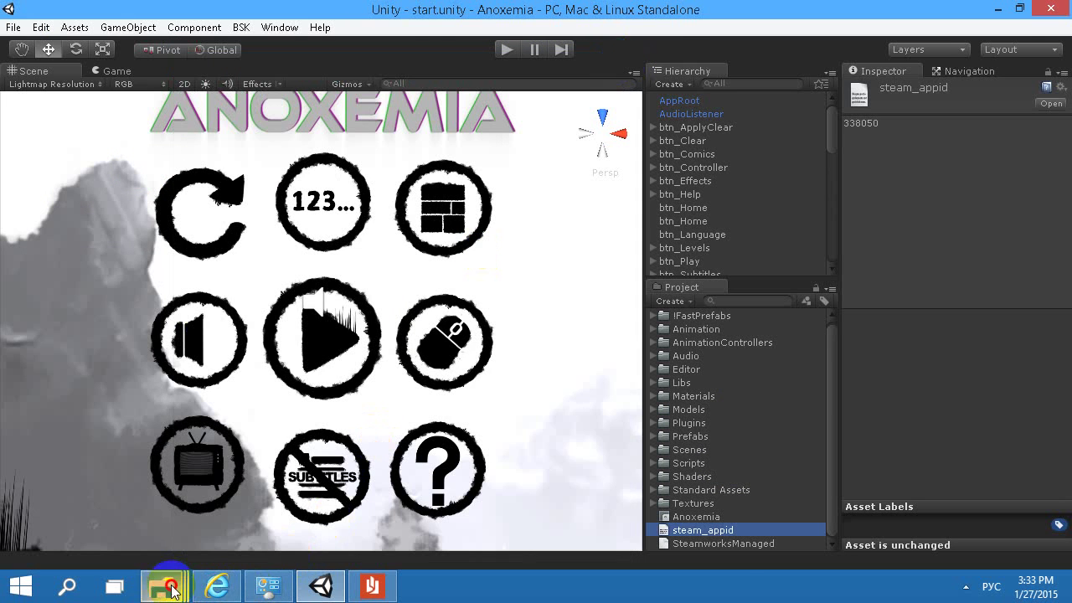
Recheck that ContentBuilder's mac_content folder is still empty, then close File Explorer
{"action": "mouse_move", "coordinate": [162, 587]}
{"action": "left_click", "coordinate": [636, 496]}
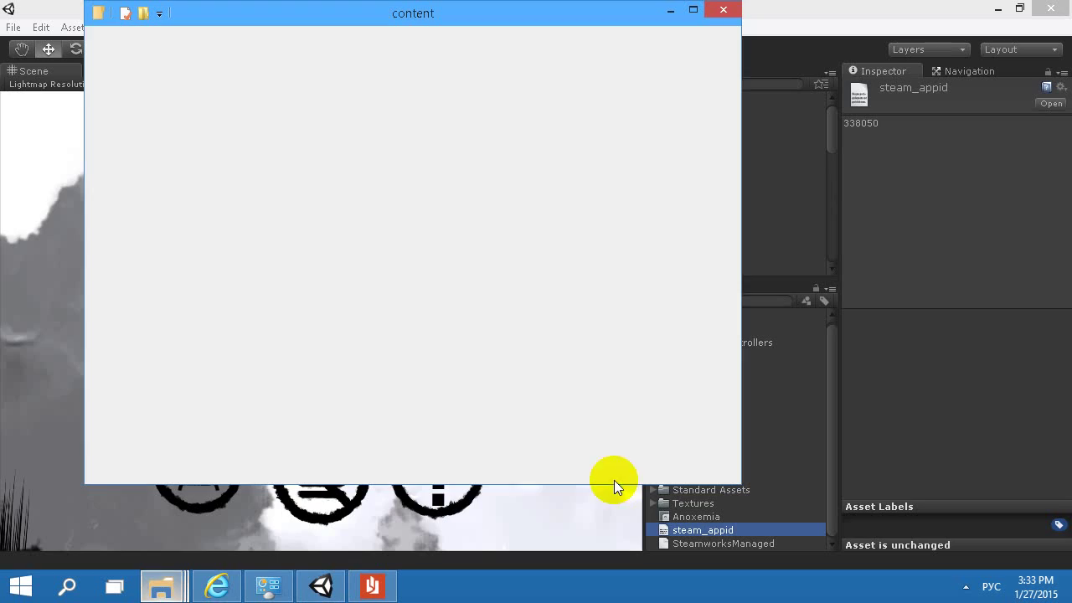
{"action": "double_click", "coordinate": [284, 130]}
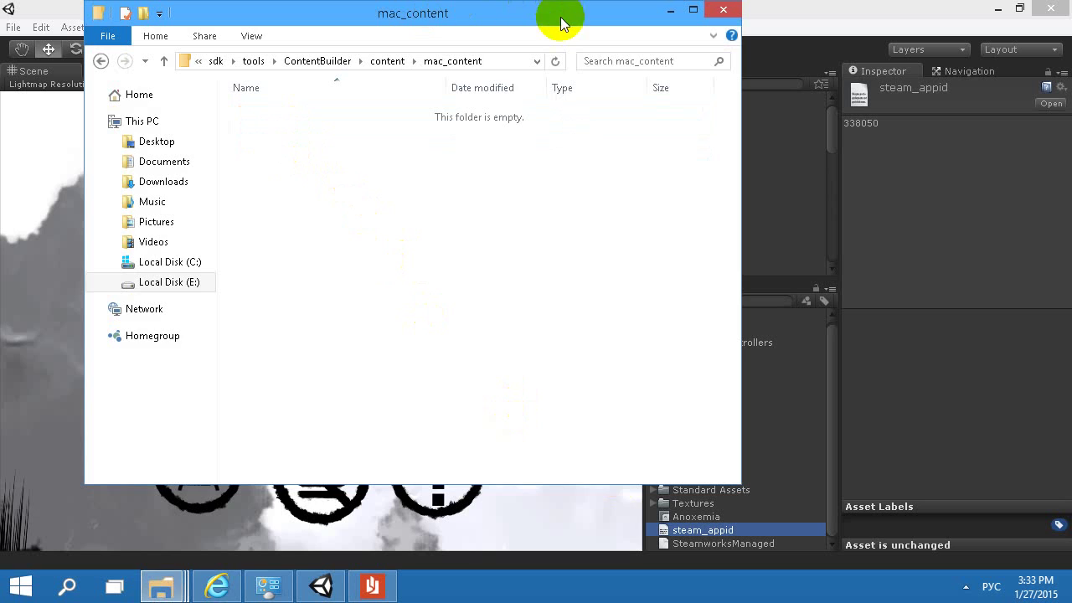
{"action": "left_click_drag", "start_coordinate": [560, 17], "coordinate": [530, 19]}
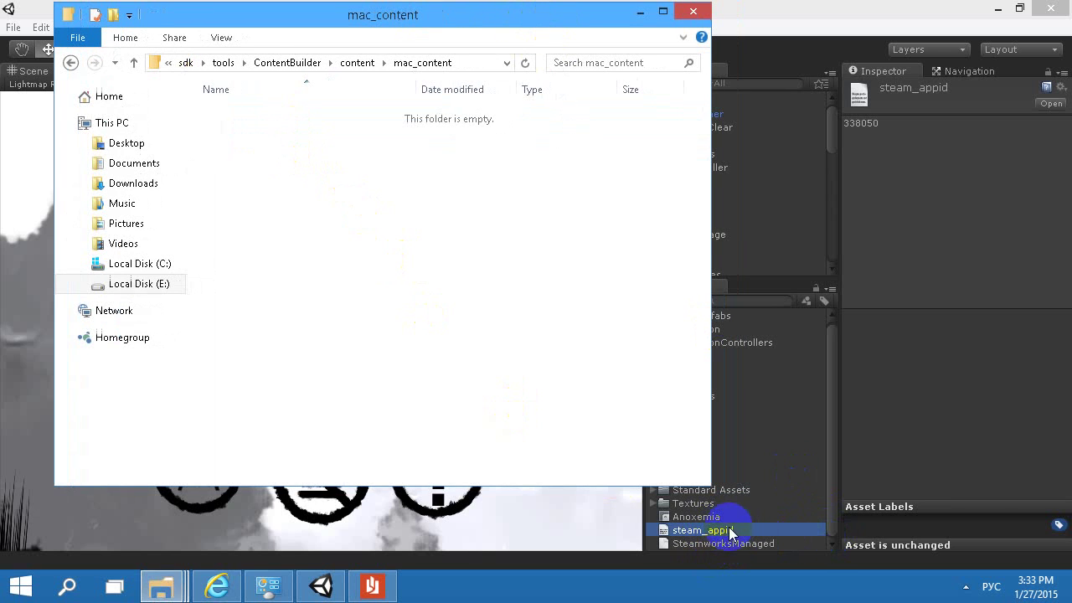
{"action": "left_click", "coordinate": [134, 63]}
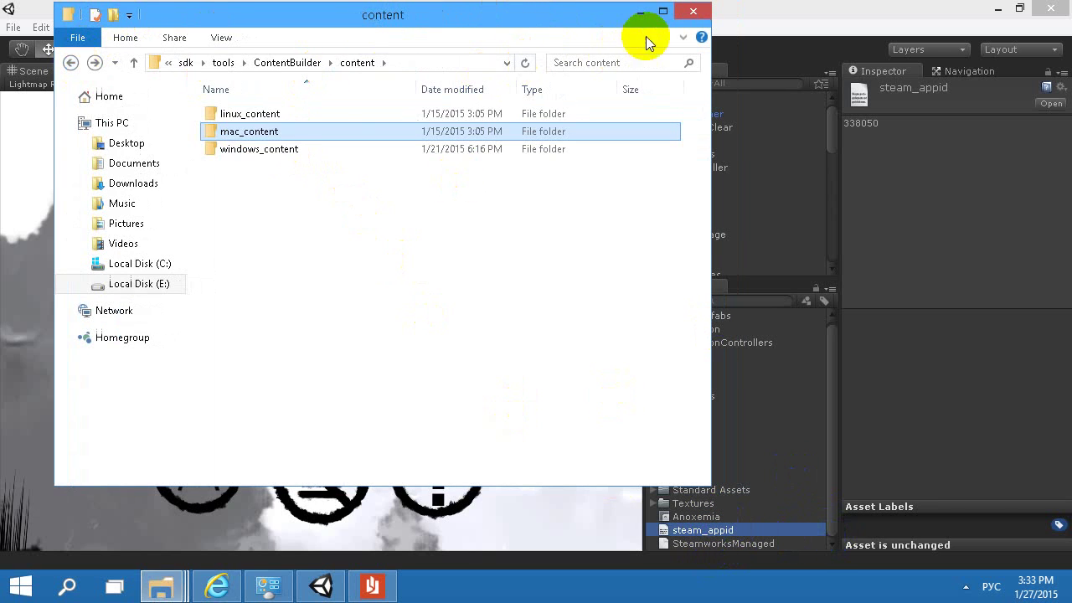
{"action": "left_click", "coordinate": [692, 11]}
Read the Steamworks Wrapper PDF's Linux file layout and Common errors sections, then minimize Reader
{"action": "left_click", "coordinate": [371, 587]}
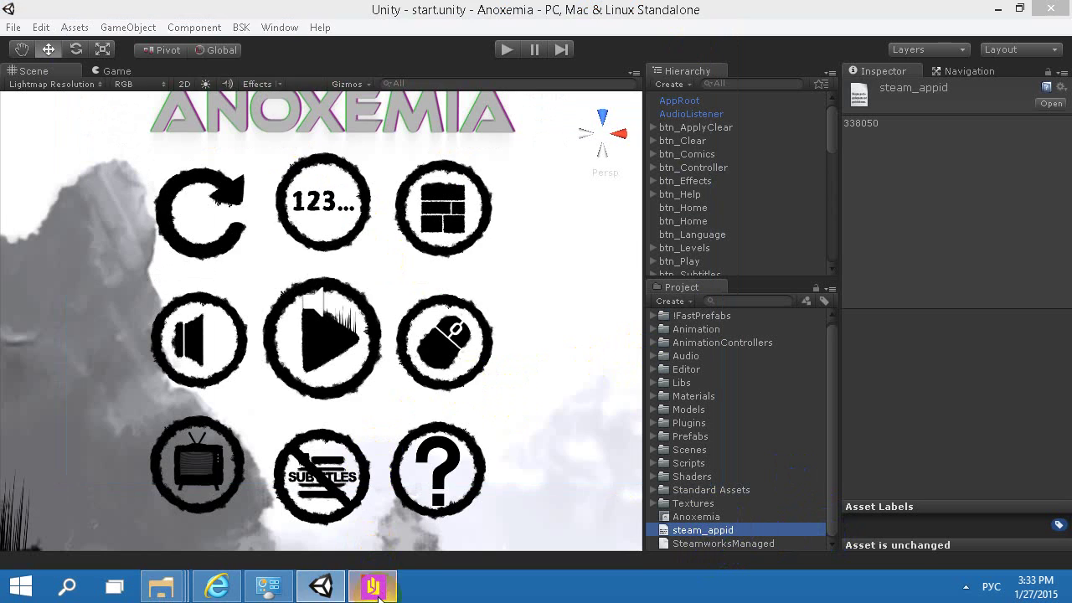
{"action": "left_click_drag", "start_coordinate": [646, 222], "coordinate": [708, 223]}
{"action": "scroll", "coordinate": [580, 344], "scroll_direction": "down", "scroll_amount": 3}
{"action": "scroll", "coordinate": [579, 344], "scroll_direction": "down", "scroll_amount": 10}
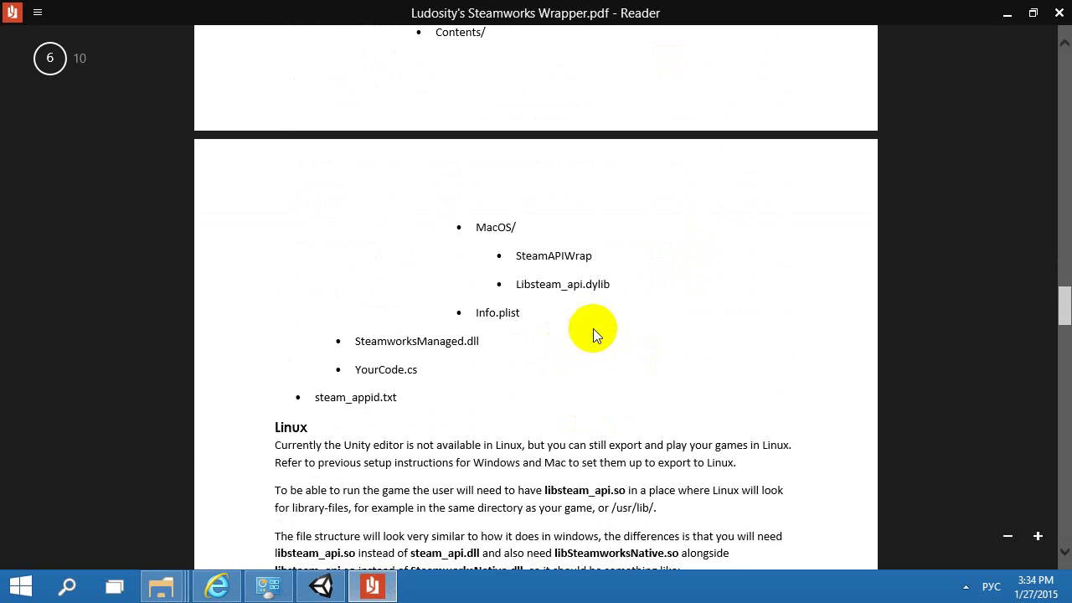
{"action": "scroll", "coordinate": [598, 329], "scroll_direction": "down", "scroll_amount": 5}
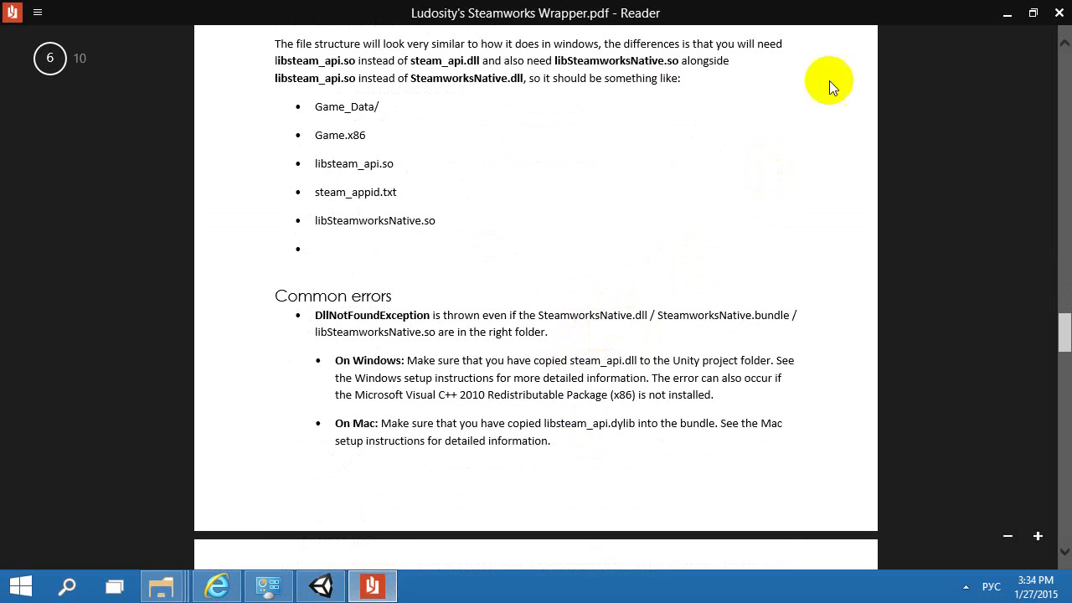
{"action": "left_click", "coordinate": [1008, 13]}
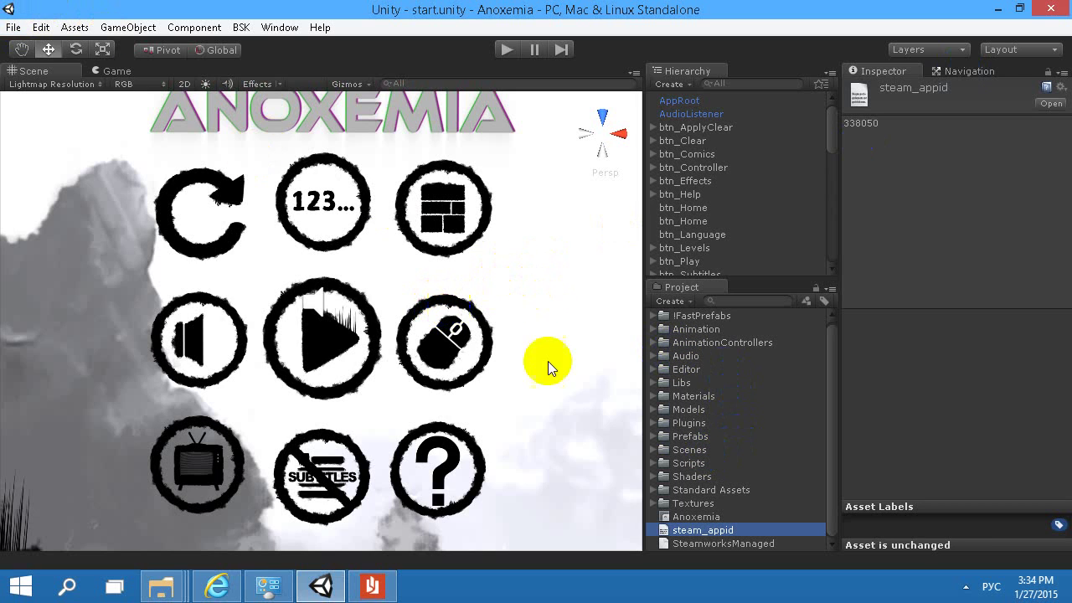
{"action": "scroll", "coordinate": [306, 324], "scroll_direction": "down", "scroll_amount": 2}
{"action": "scroll", "coordinate": [371, 292], "scroll_direction": "up", "scroll_amount": 3}
{"action": "middle_click_drag", "start_coordinate": [371, 292], "coordinate": [356, 297]}
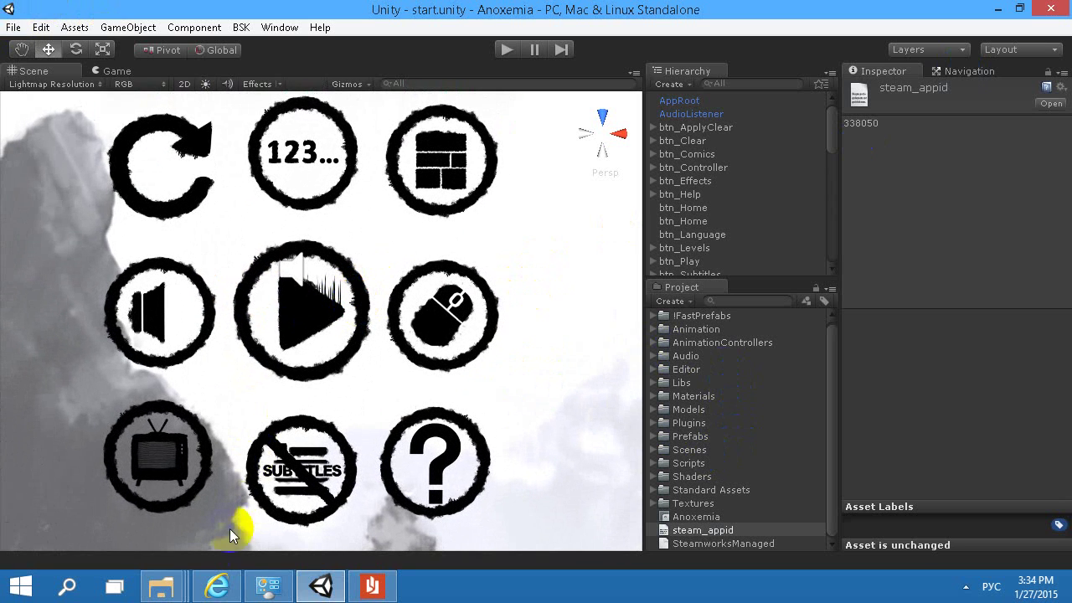
{"action": "left_click", "coordinate": [172, 589]}
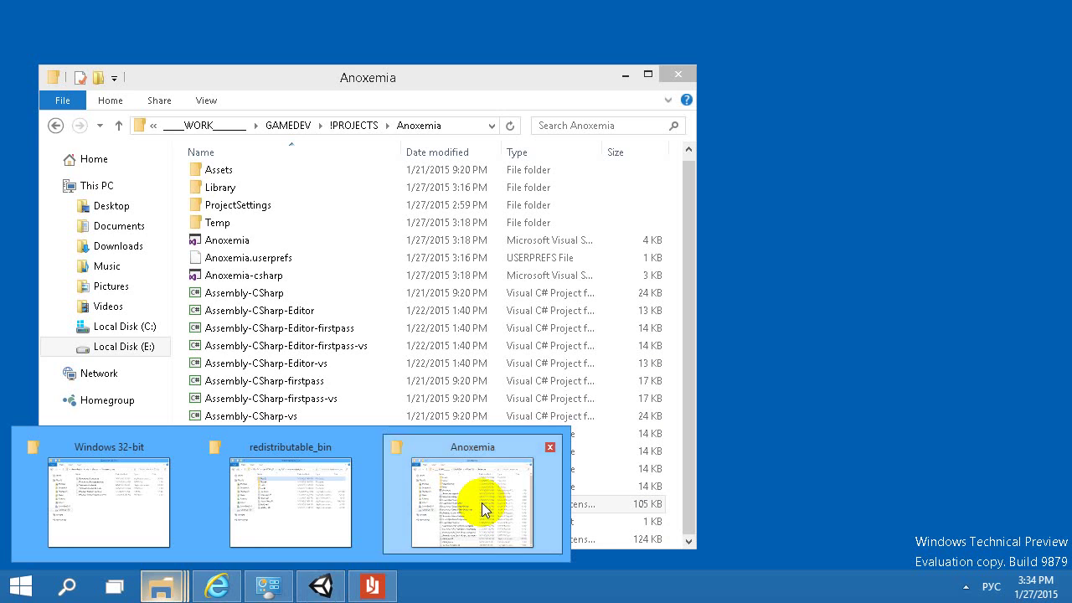
{"action": "left_click", "coordinate": [485, 502]}
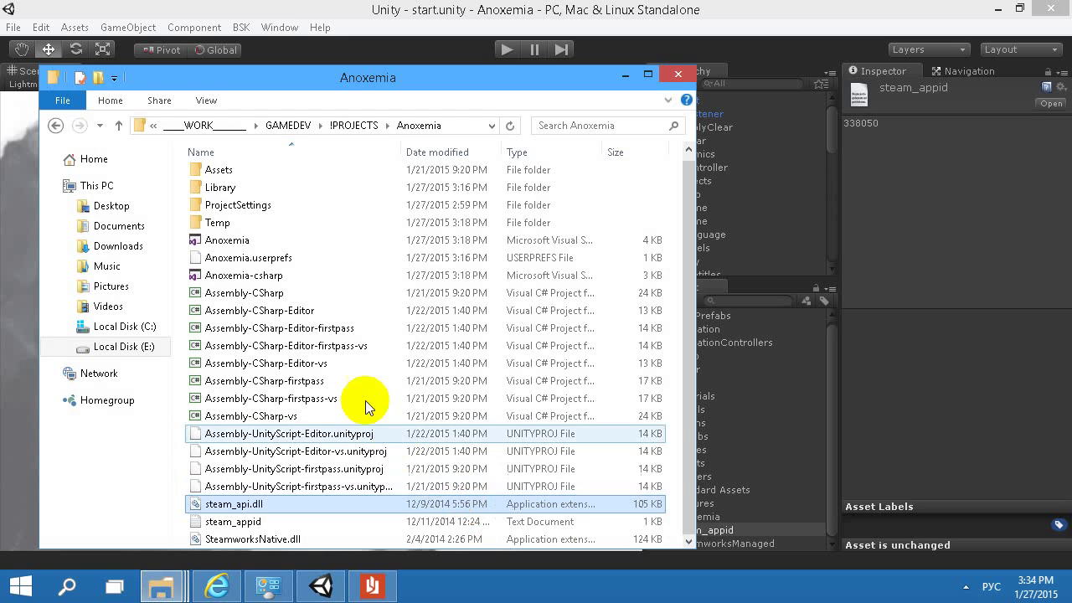
{"action": "left_click", "coordinate": [625, 74]}
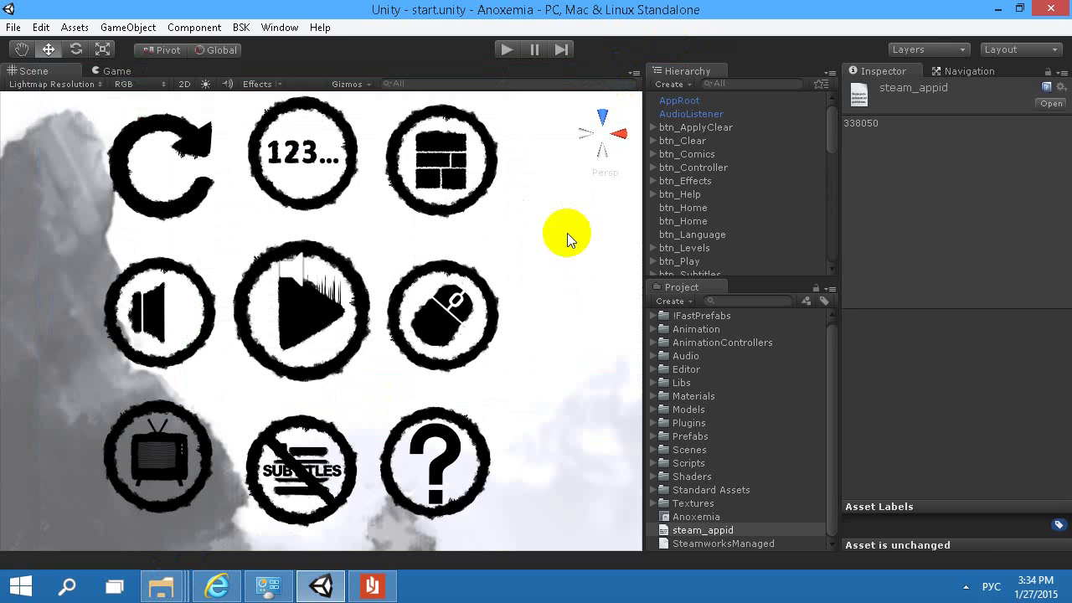